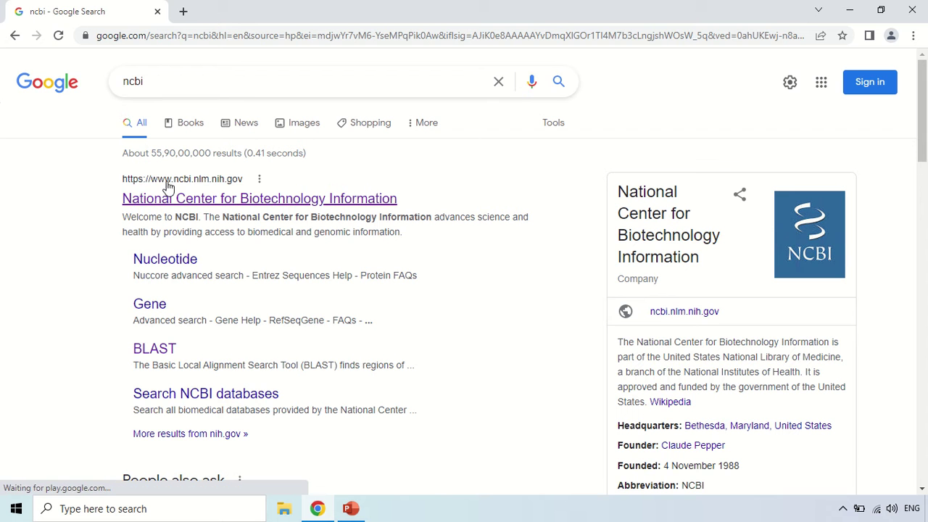
# Open the NCBI homepage and set the search database to Genome.
pyautogui.click(216, 201)
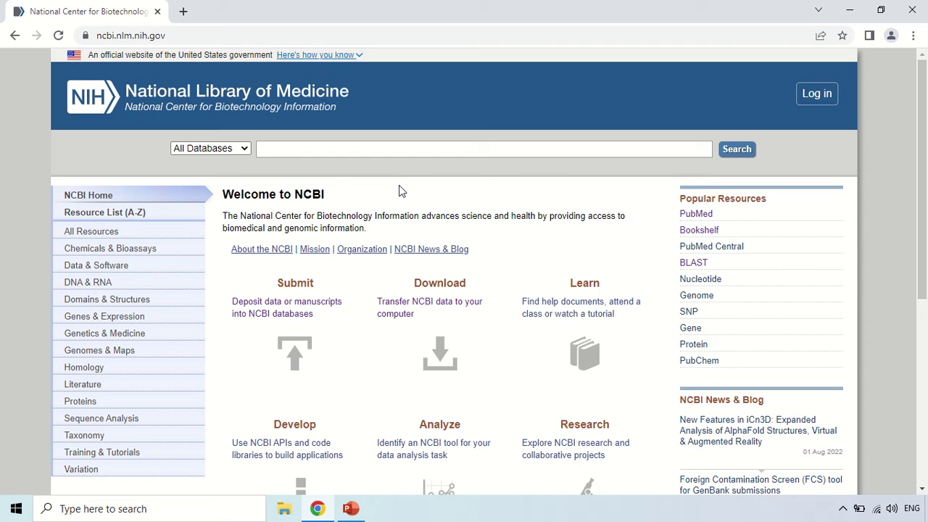
pyautogui.click(245, 149)
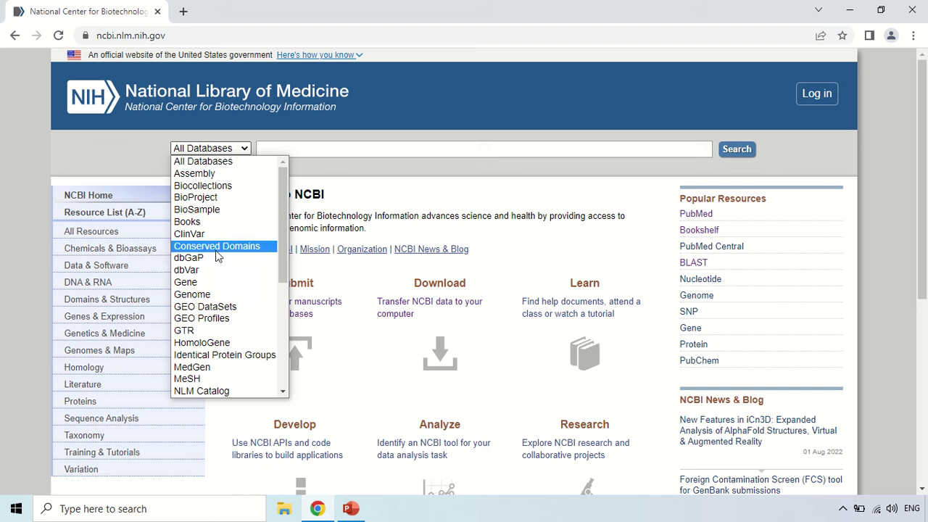
pyautogui.click(208, 295)
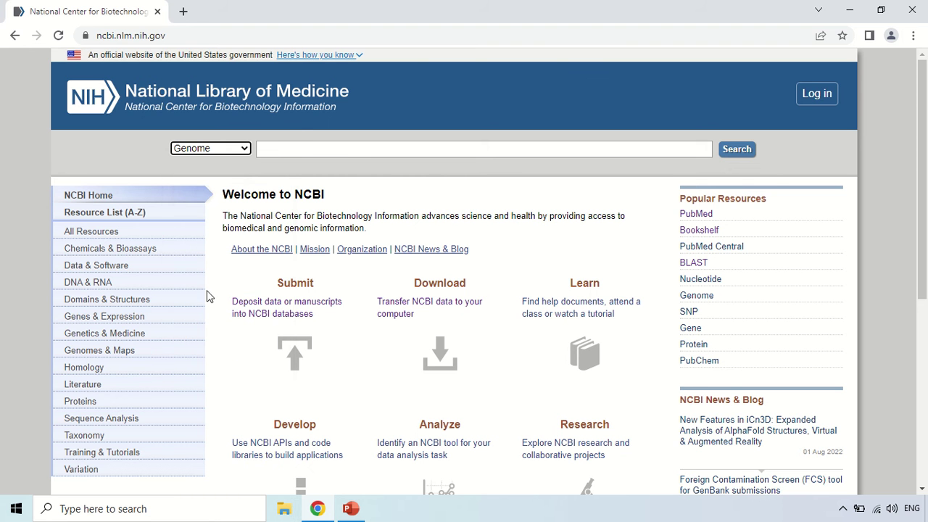
# Enter 'human' as the Genome search term, fixing the misspelling.
pyautogui.click(297, 150)
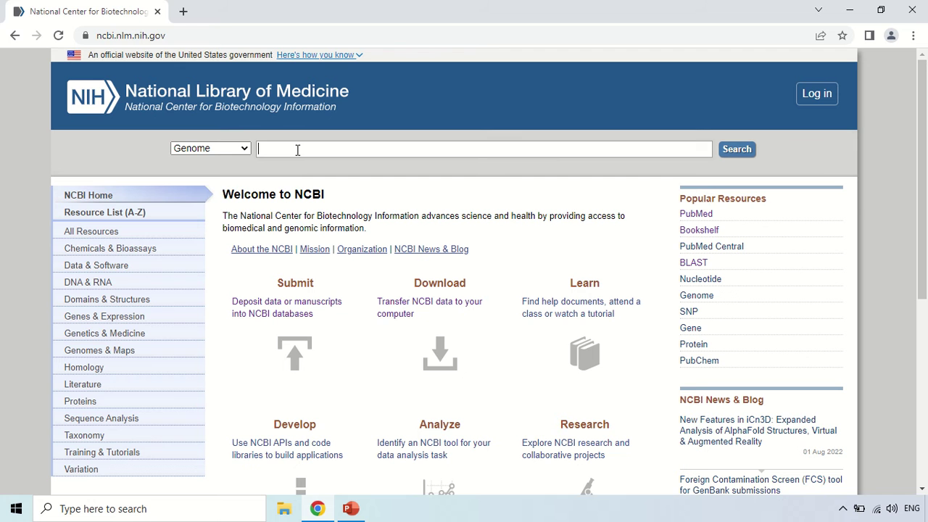
pyautogui.write('huamn')
pyautogui.press('BackSpace')
pyautogui.press('BackSpace')
pyautogui.write('man')
# Run the Genome search for human and scroll to the Homo sapiens chromosome table.
pyautogui.click(736, 150)
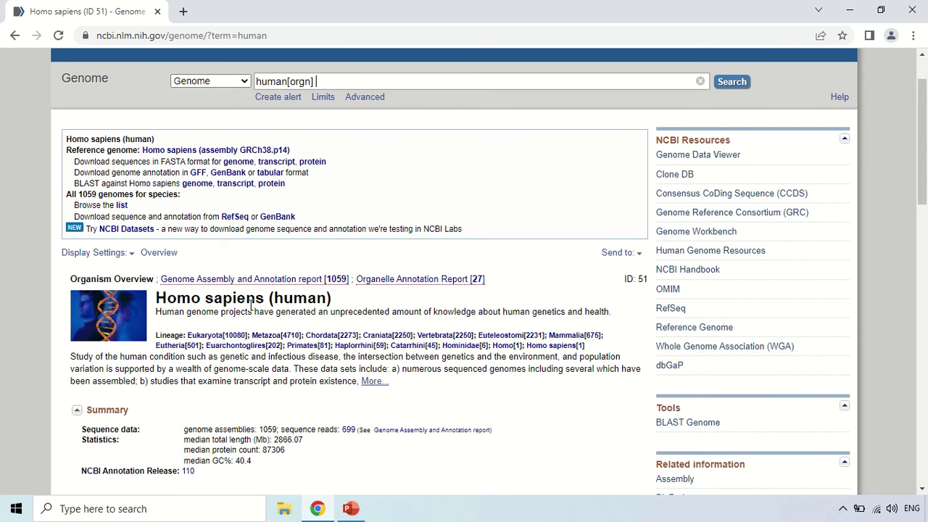
pyautogui.scroll(-1, 286, 290)
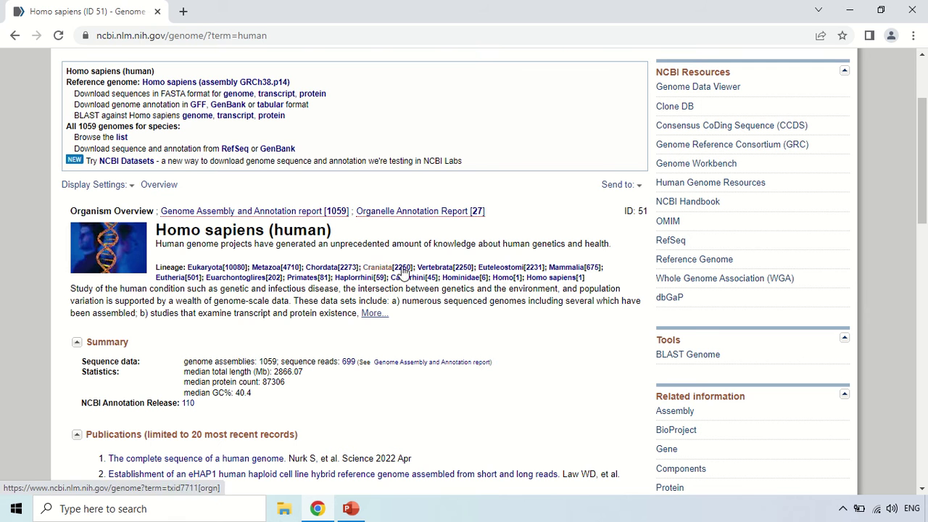
pyautogui.scroll(-1, 305, 265)
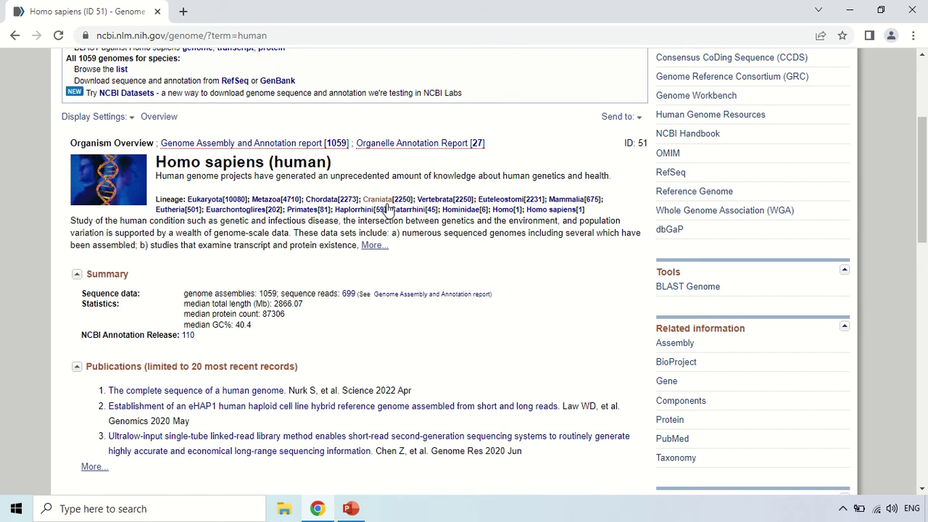
pyautogui.scroll(-2, 348, 218)
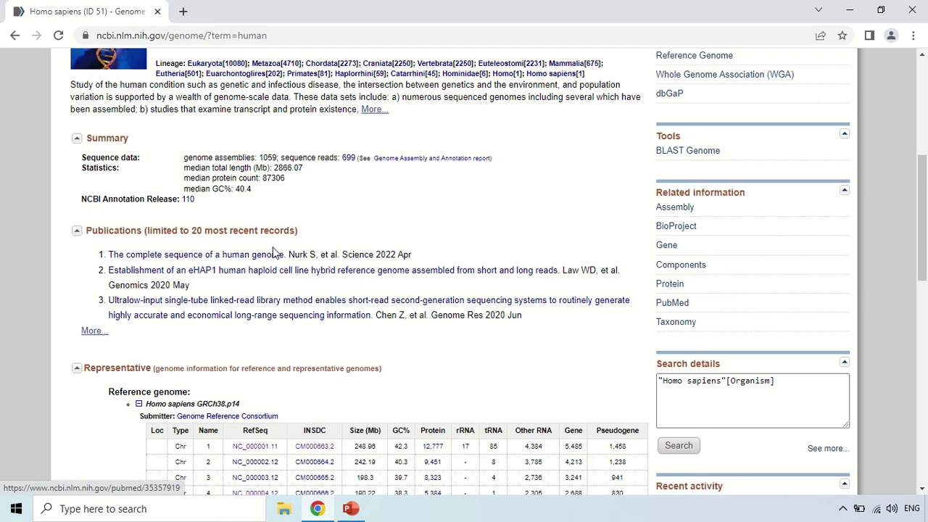
pyautogui.scroll(-2, 371, 231)
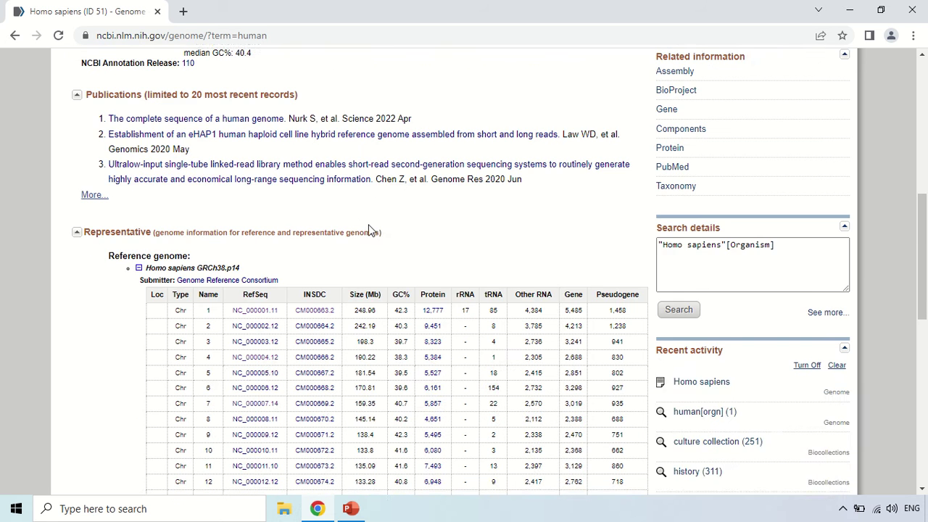
pyautogui.scroll(-3, 371, 231)
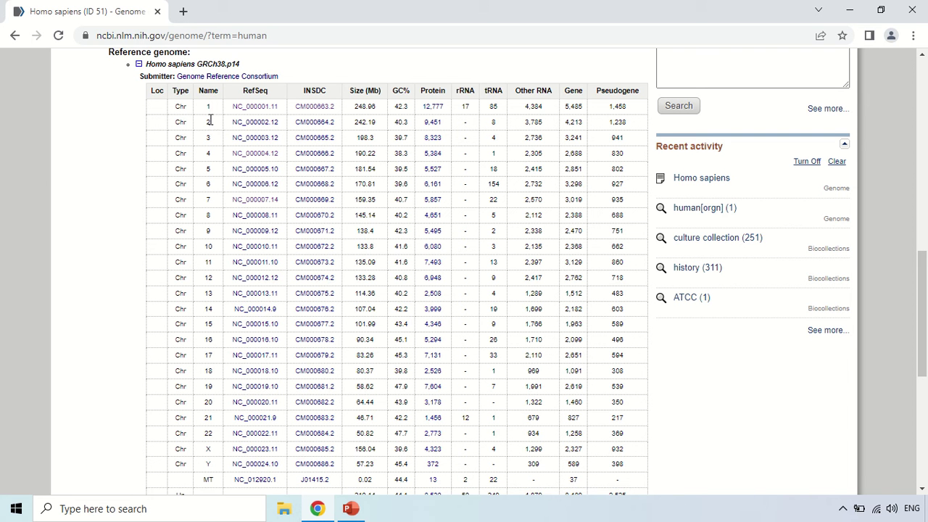
pyautogui.scroll(-1, 209, 124)
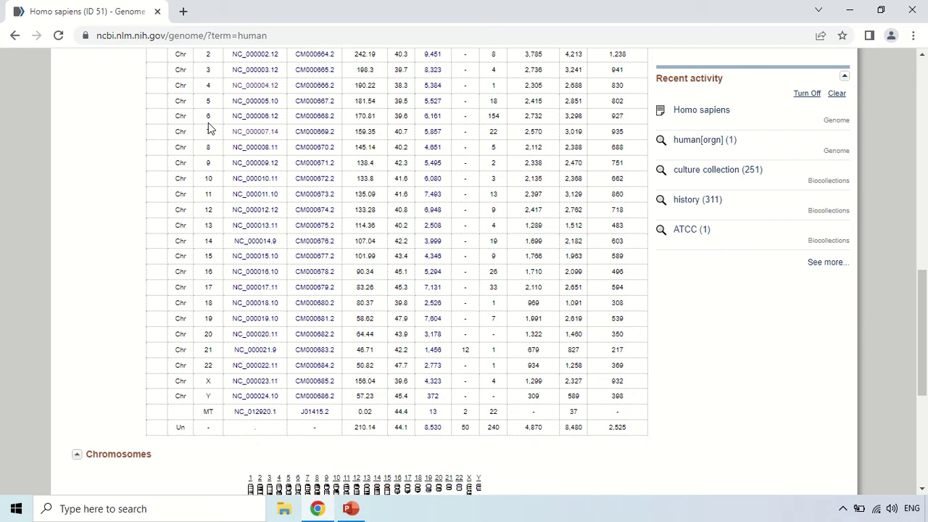
# Highlight chromosome 22 in the GRCh38.p14 table and zoom the page to 110%.
pyautogui.doubleClick(208, 366)
pyautogui.click(60, 332)
pyautogui.scroll(3, 208, 267)
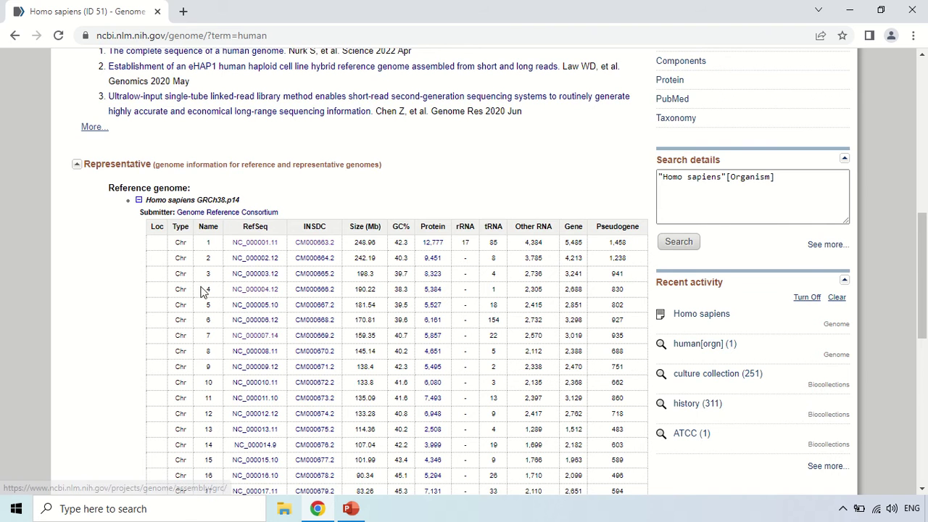
pyautogui.scroll(-3, 232, 254)
pyautogui.scroll(3, 261, 230)
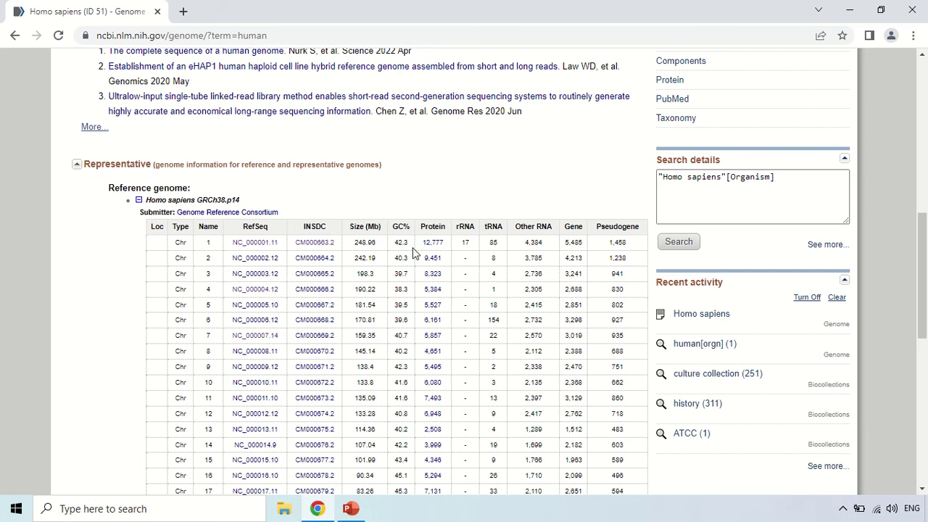
pyautogui.hotkey('ctrl', '+')
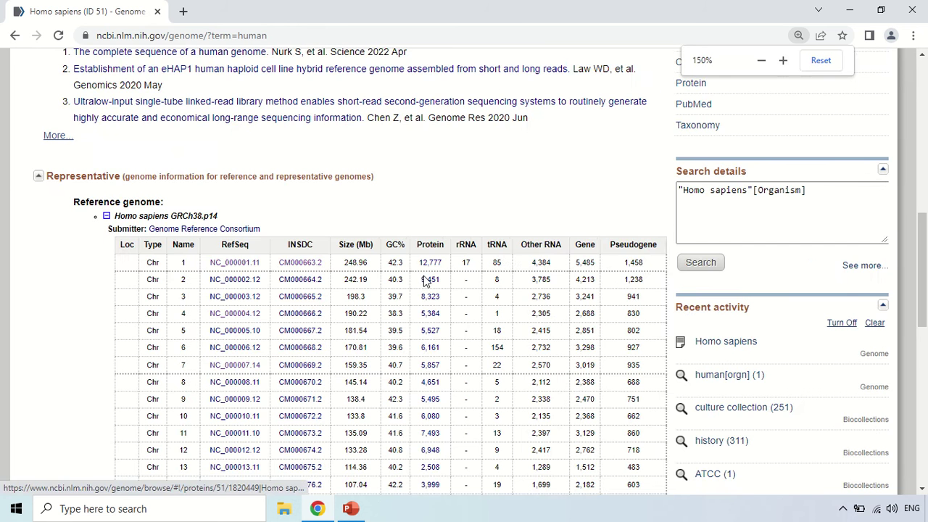
# Zoom the Homo sapiens genome page to 150% and scroll the chromosome table.
pyautogui.hotkey('ctrl', '+')
pyautogui.hotkey('ctrl', '+')
pyautogui.scroll(-1, 428, 274)
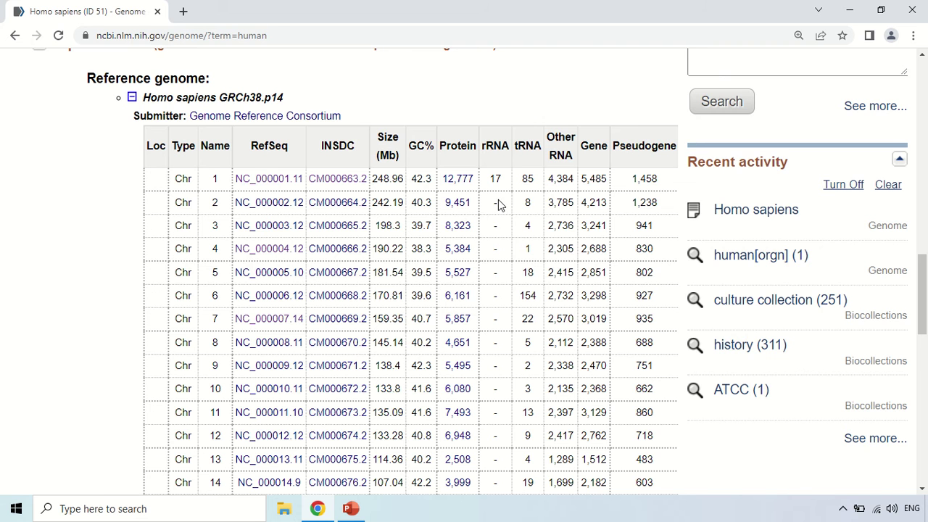
# Readjust the page zoom back toward normal size.
pyautogui.hotkey('ctrl', '-')
pyautogui.hotkey('ctrl', '+')
pyautogui.hotkey('ctrl', '+')
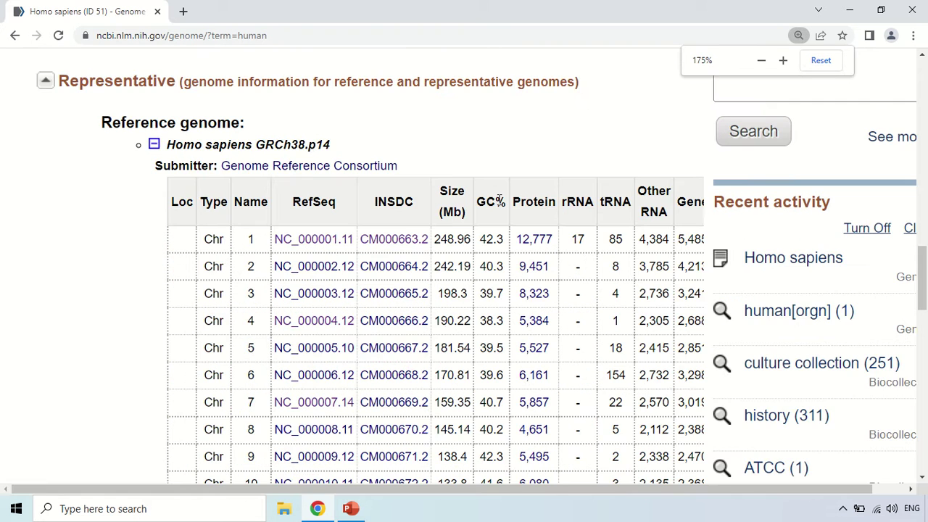
pyautogui.hotkey('ctrl', '-')
pyautogui.hotkey('ctrl', '-')
pyautogui.hotkey('ctrl', '-')
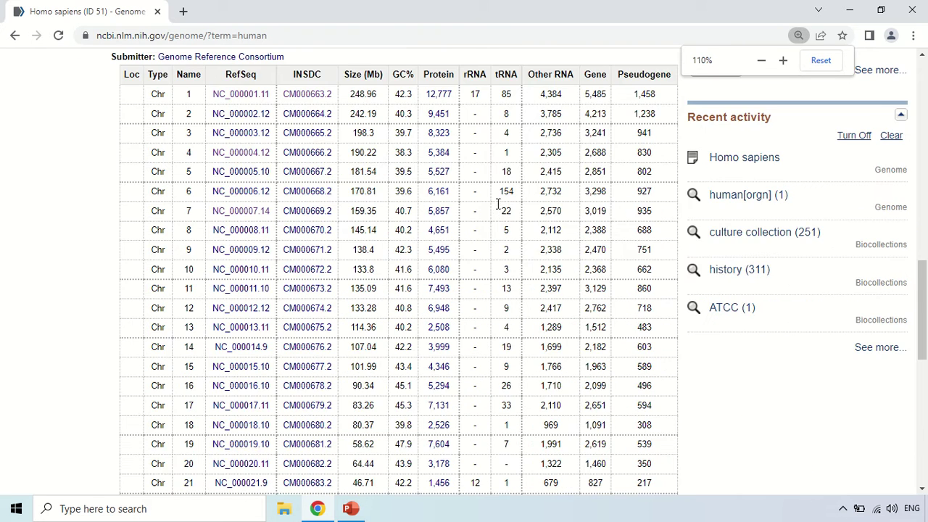
# Open chromosome 1's RefSeq record NC_000001.11 in a new tab.
pyautogui.scroll(-4, 497, 205)
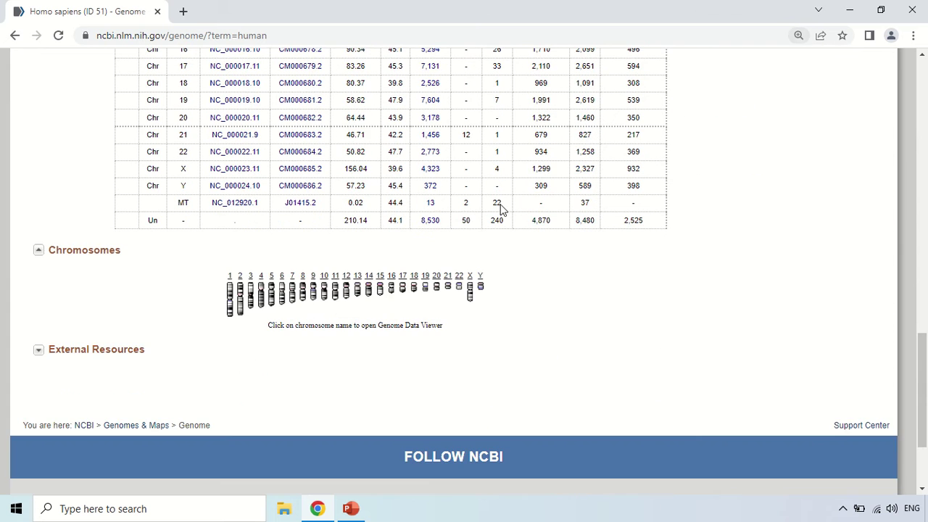
pyautogui.scroll(2, 125, 239)
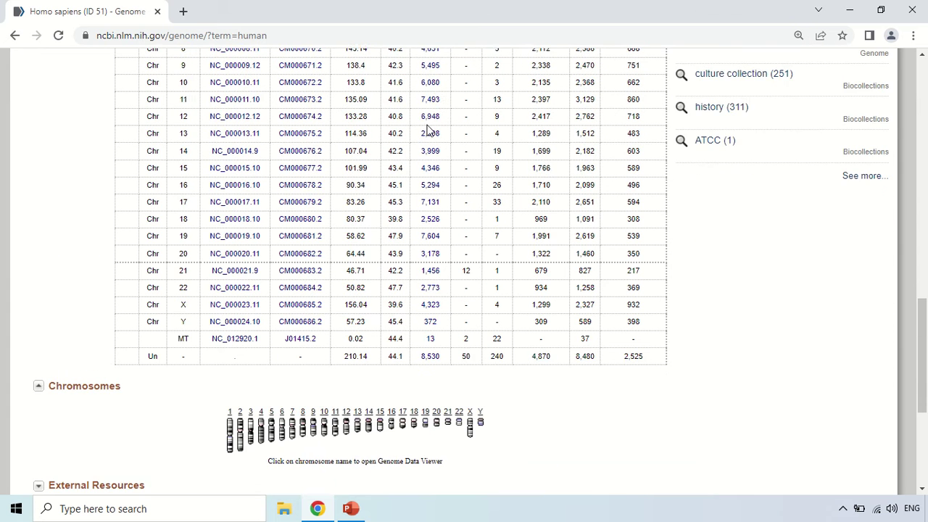
pyautogui.scroll(2, 363, 120)
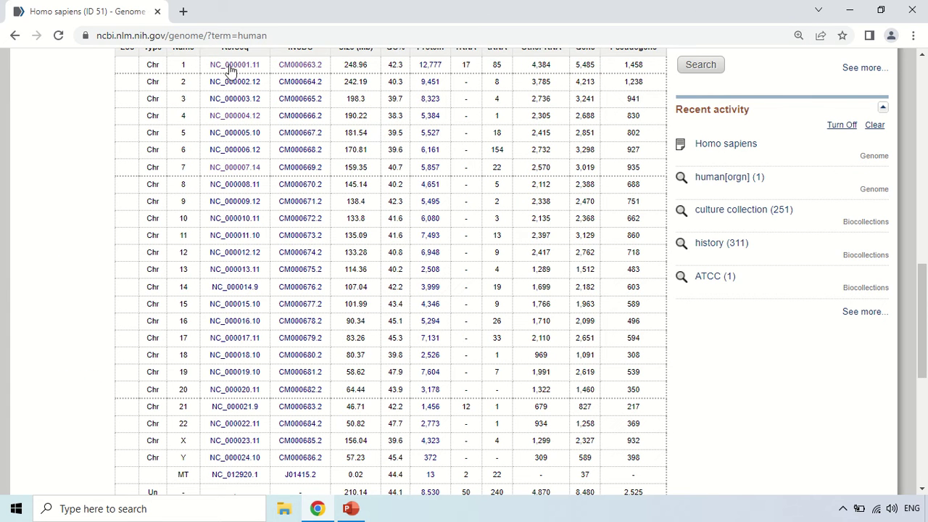
pyautogui.scroll(1, 72, 178)
pyautogui.scroll(1, 73, 178)
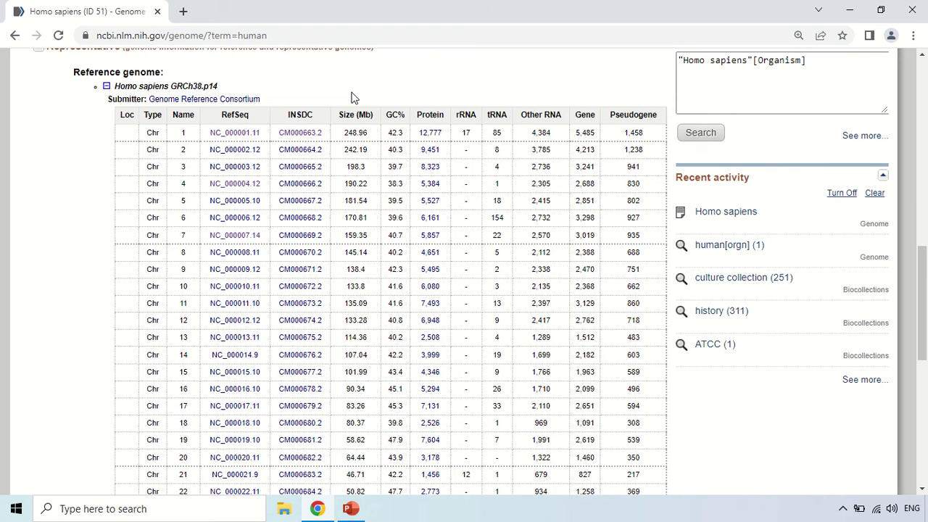
pyautogui.click(243, 135)
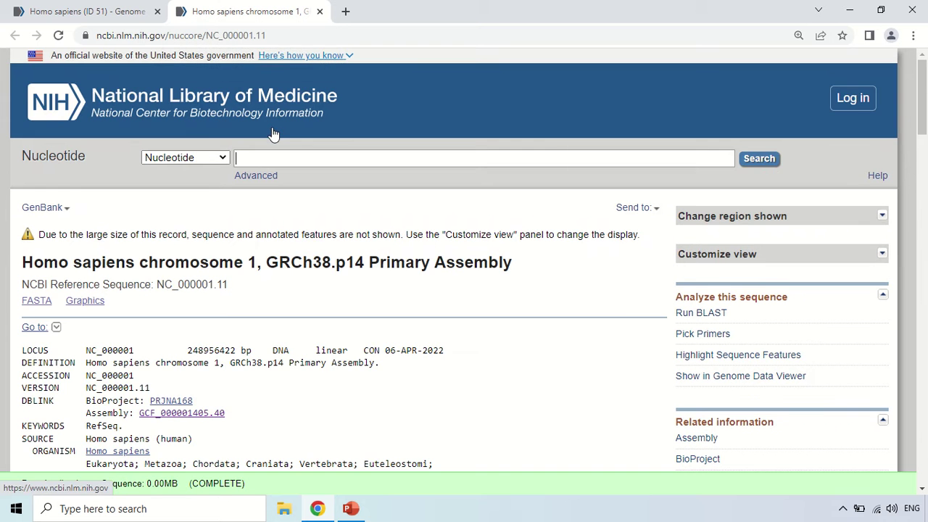
# Look over the Homo sapiens chromosome 1 record, then close its tab.
pyautogui.scroll(-1, 271, 237)
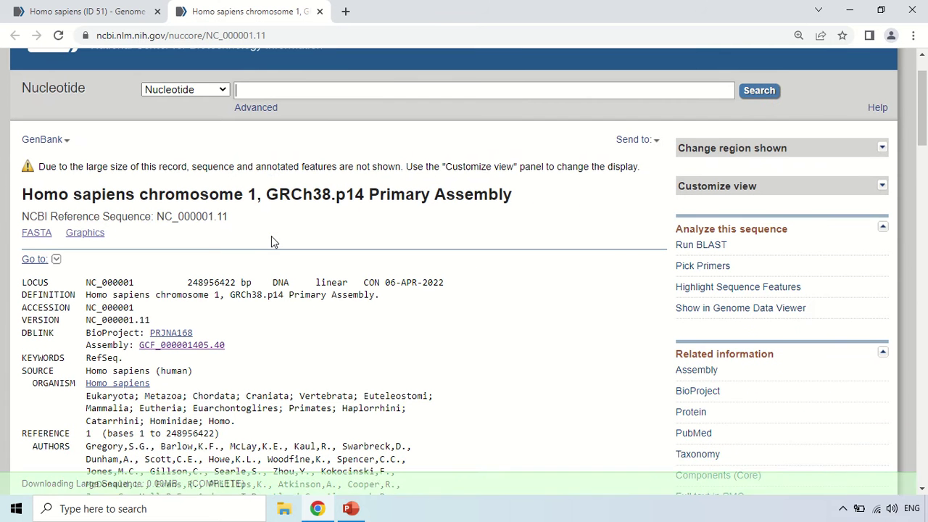
pyautogui.moveTo(21, 194); pyautogui.dragTo(262, 194)
pyautogui.click(292, 210)
pyautogui.scroll(-2, 304, 209)
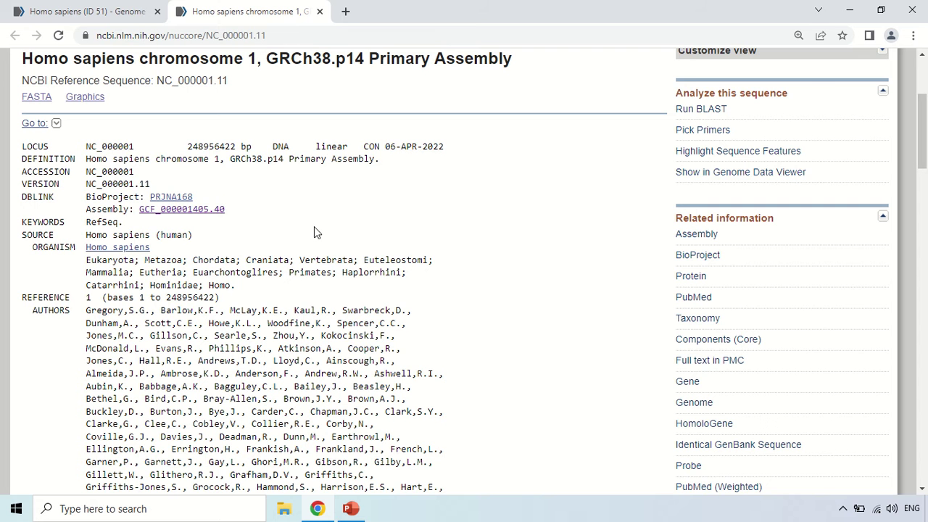
pyautogui.scroll(2, 315, 230)
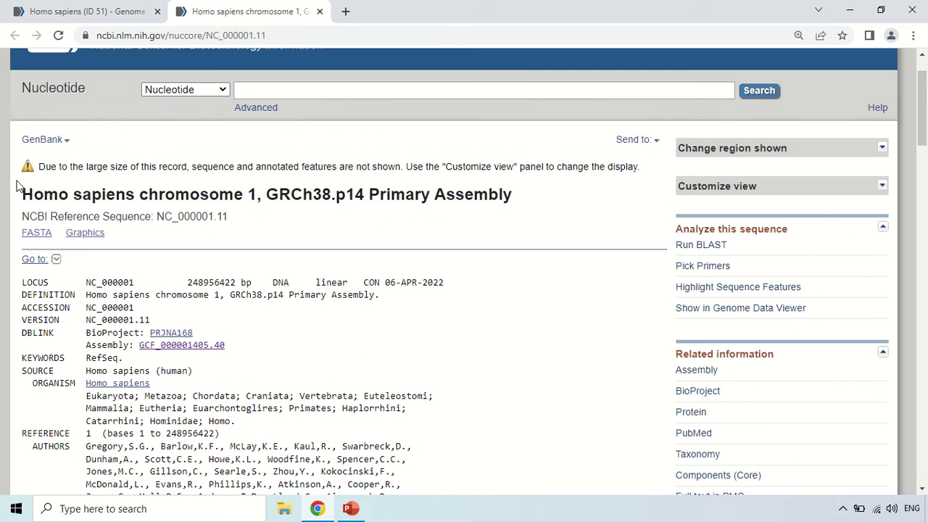
pyautogui.scroll(-1, 284, 172)
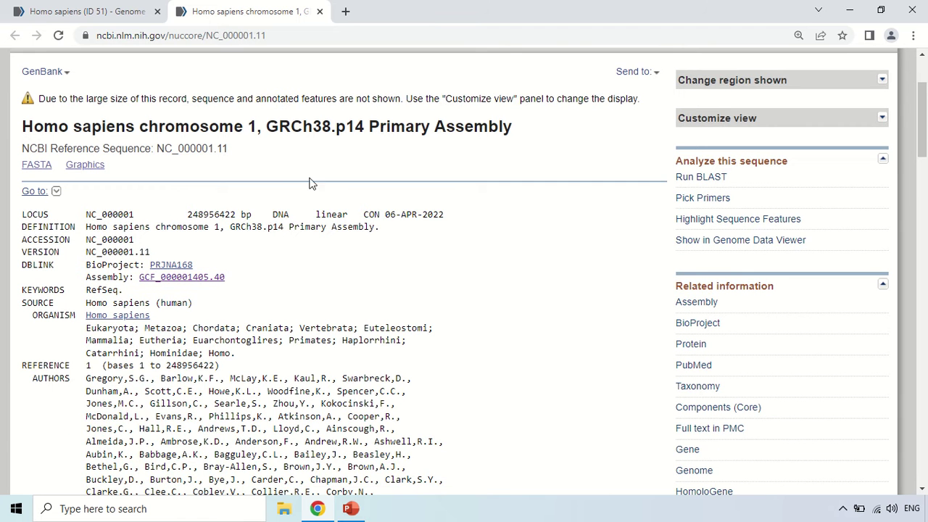
pyautogui.scroll(-1, 284, 154)
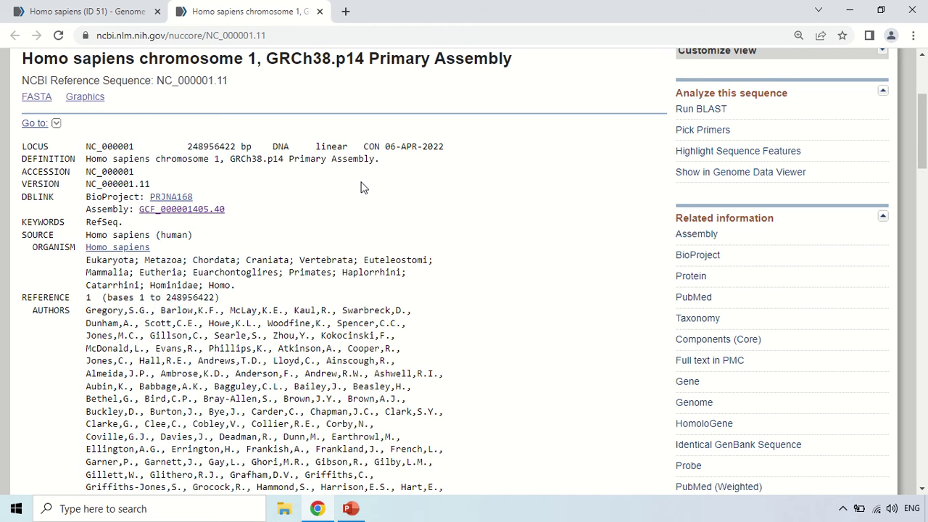
pyautogui.scroll(-1, 361, 186)
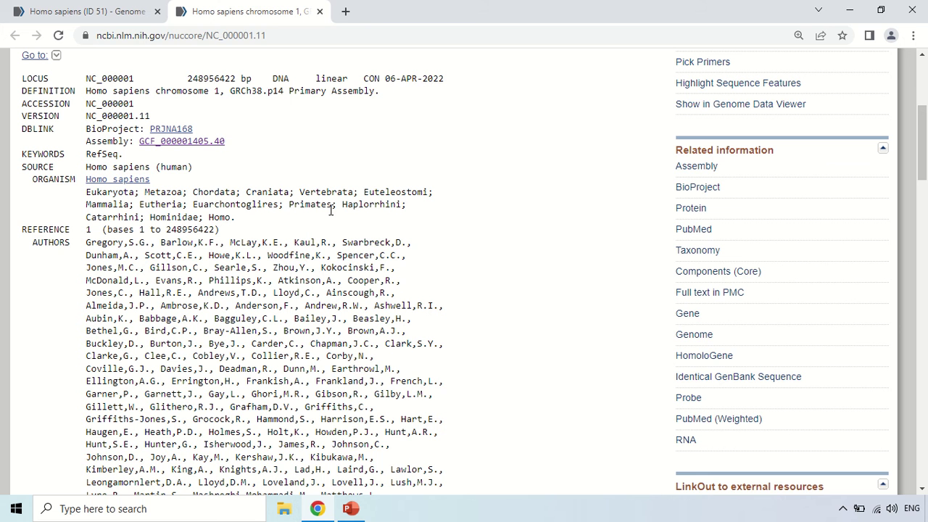
pyautogui.click(320, 11)
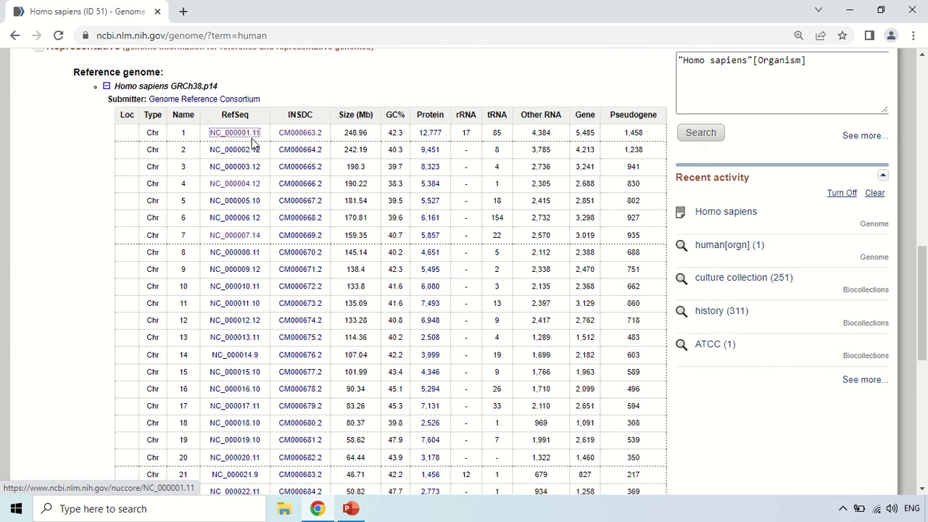
# Open chromosome 1's 12,777-protein table and scroll through the list.
pyautogui.click(430, 134)
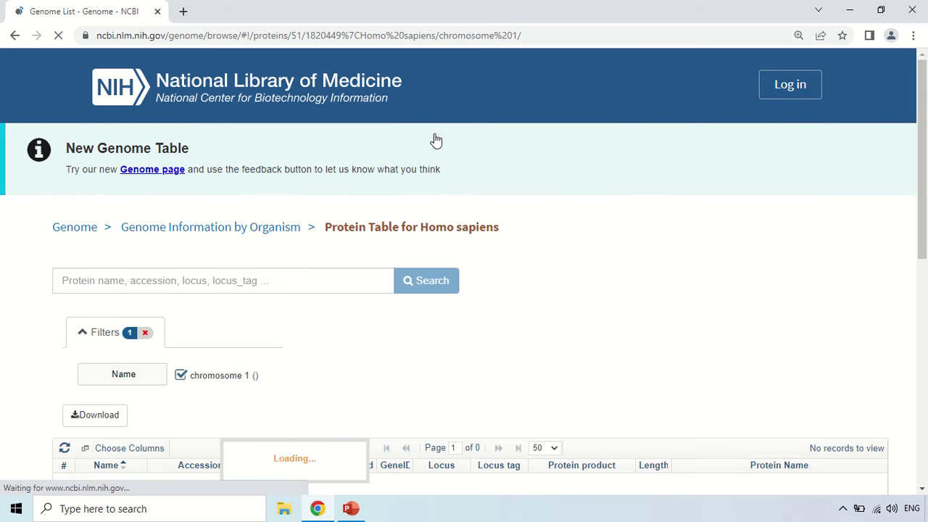
pyautogui.scroll(-3, 435, 138)
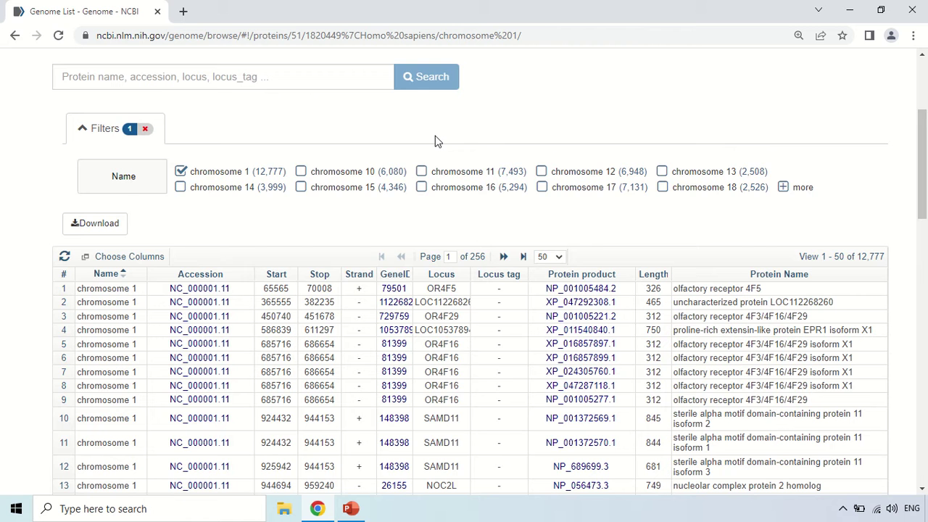
pyautogui.scroll(-1, 435, 140)
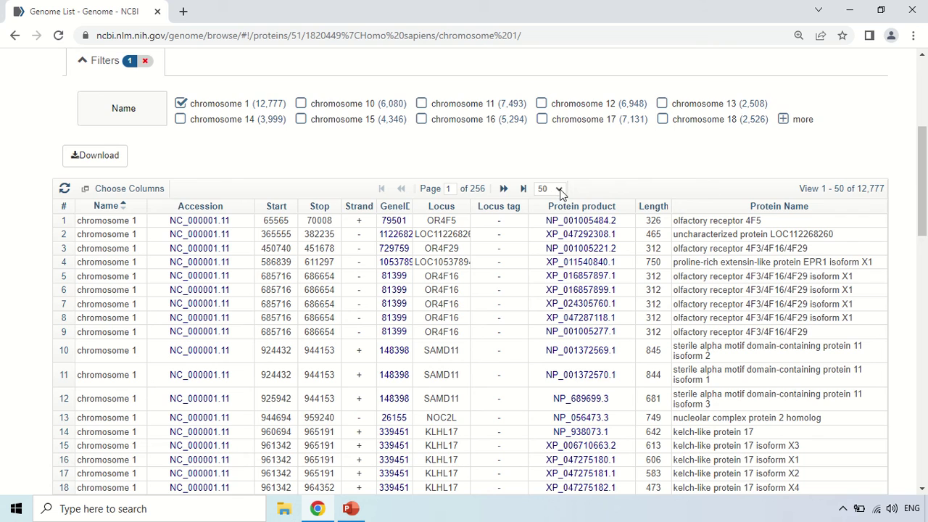
pyautogui.scroll(-3, 330, 247)
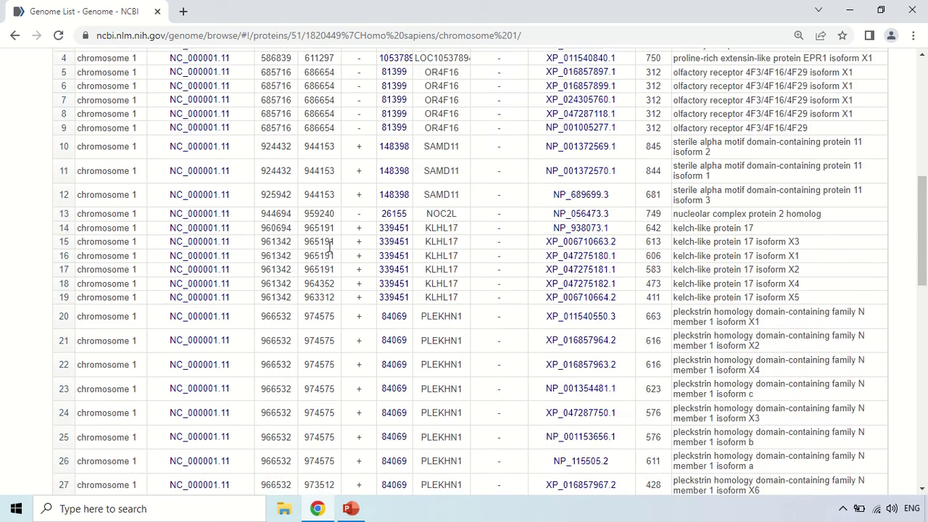
pyautogui.scroll(-12, 330, 247)
pyautogui.scroll(16, 435, 239)
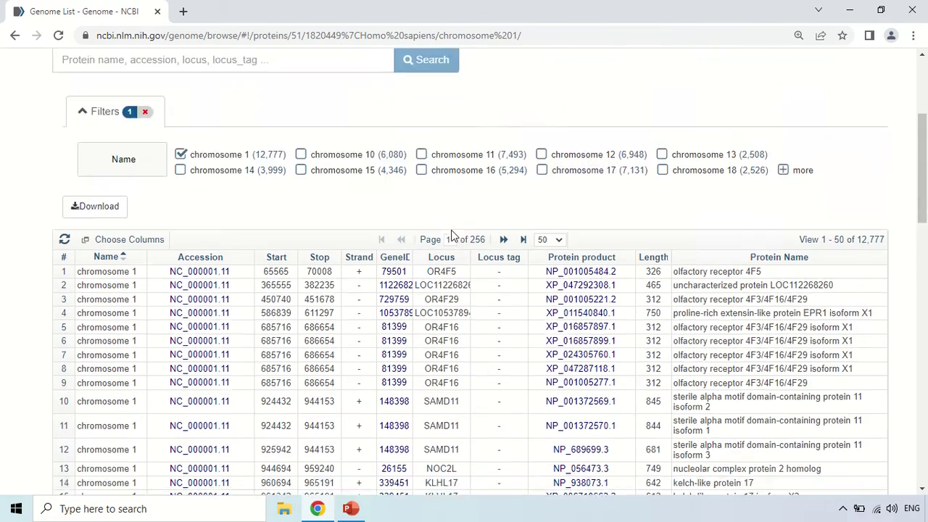
# Show 200 proteins per page in the chromosome 1 protein table.
pyautogui.click(559, 261)
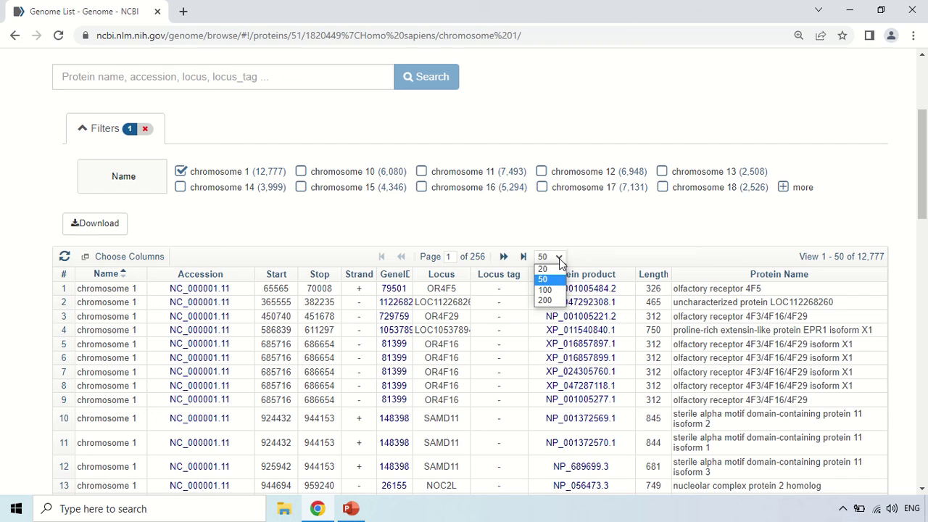
pyautogui.click(549, 302)
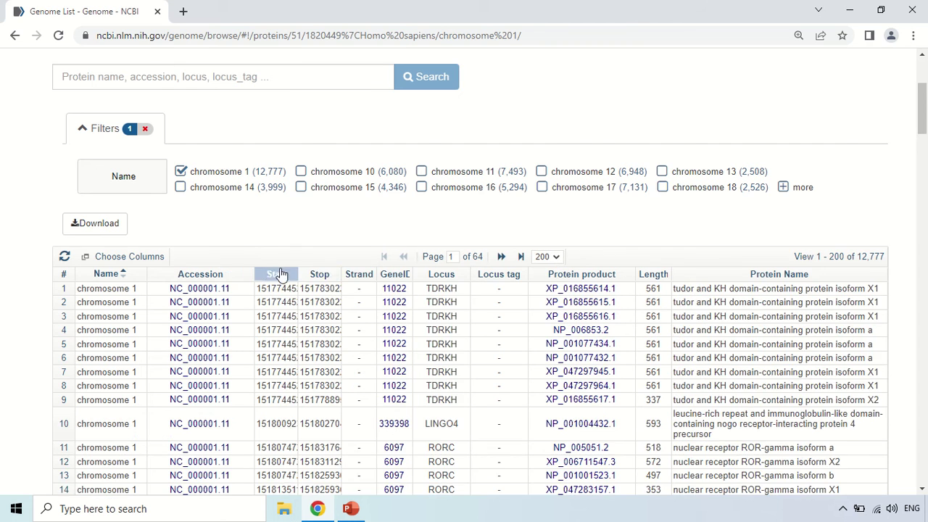
pyautogui.scroll(-7, 306, 268)
pyautogui.scroll(-12, 362, 230)
pyautogui.scroll(19, 364, 230)
pyautogui.scroll(1, 367, 231)
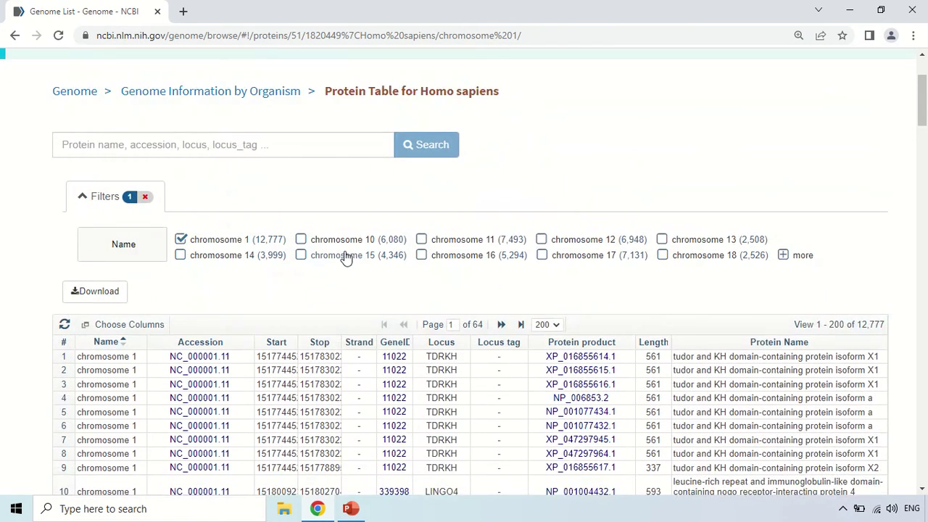
pyautogui.scroll(-1, 346, 259)
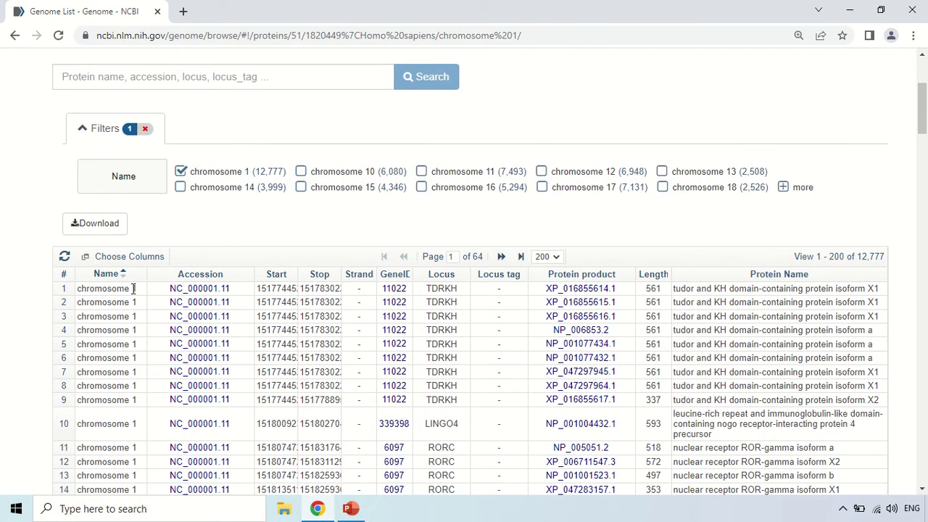
pyautogui.scroll(-1, 133, 287)
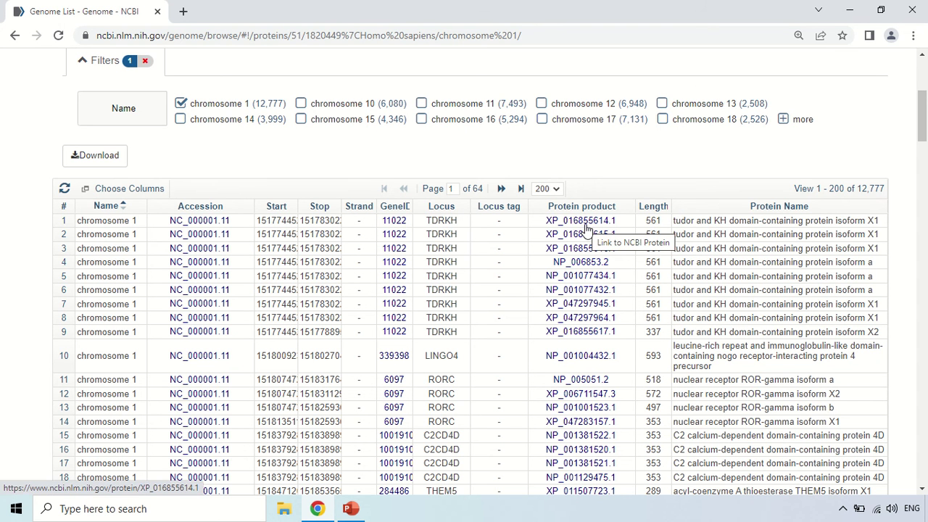
# Highlight row 1's length 561 and open protein XP_016855614.1's record.
pyautogui.doubleClick(649, 221)
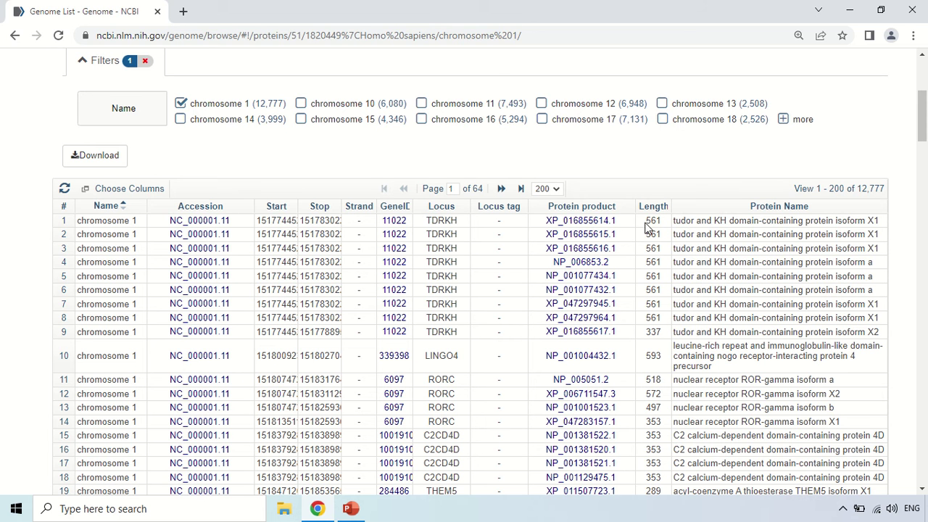
pyautogui.click(657, 224)
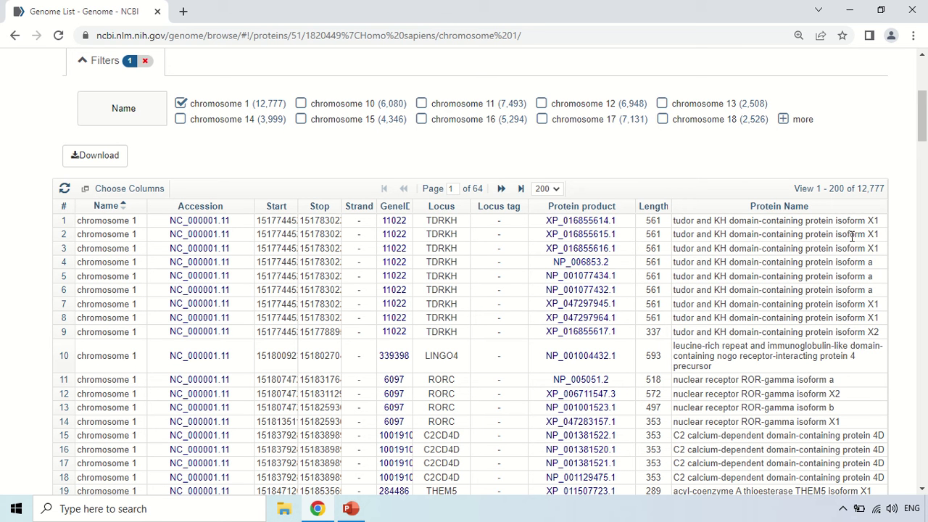
pyautogui.click(582, 220)
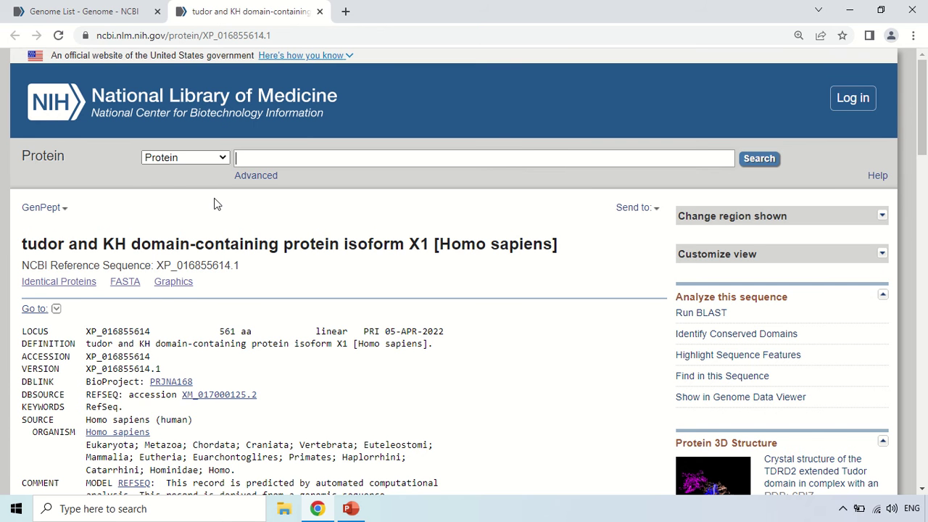
# Scroll the XP_016855614.1 record and highlight its Homo sapiens (human) source.
pyautogui.scroll(-1, 215, 202)
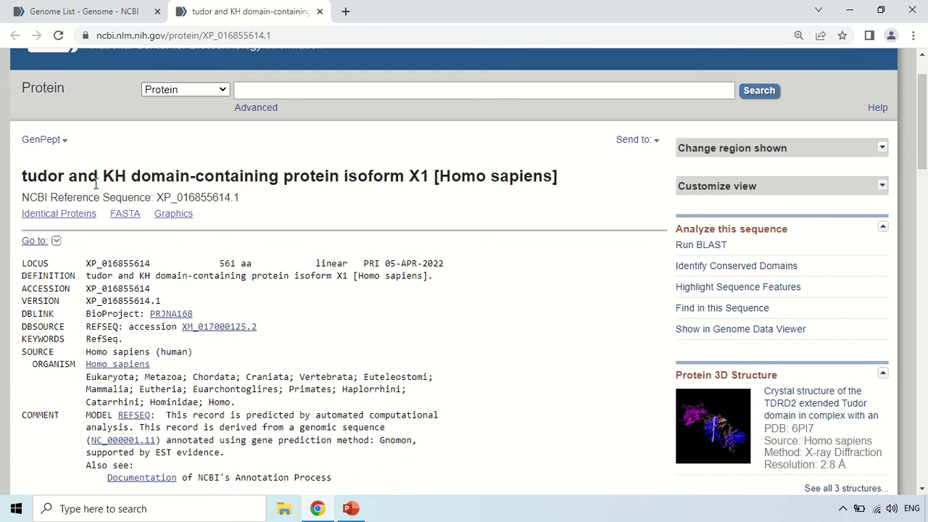
pyautogui.scroll(-2, 444, 178)
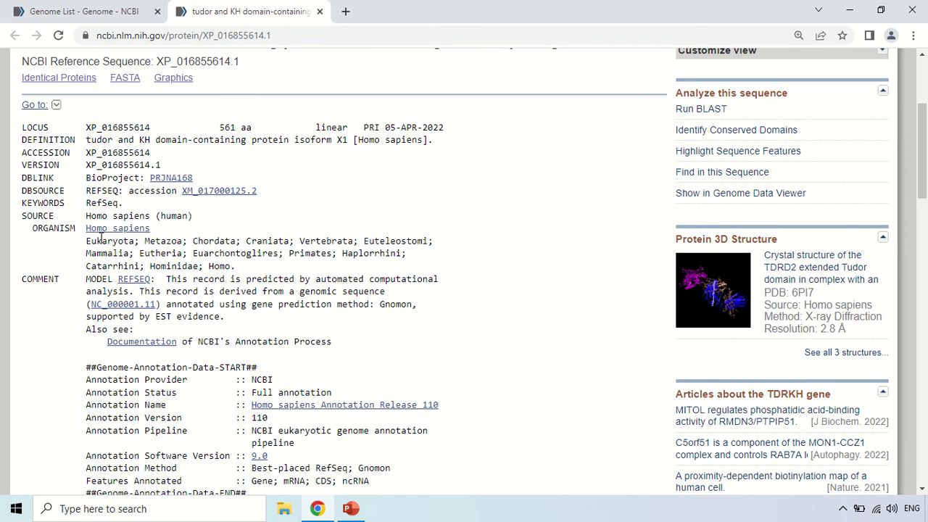
pyautogui.moveTo(86, 216); pyautogui.dragTo(254, 215)
pyautogui.click(255, 217)
pyautogui.scroll(-1, 261, 225)
# Highlight the record's taxonomy lineage and its 561-aa amino-acid sequence.
pyautogui.moveTo(88, 173); pyautogui.dragTo(253, 186)
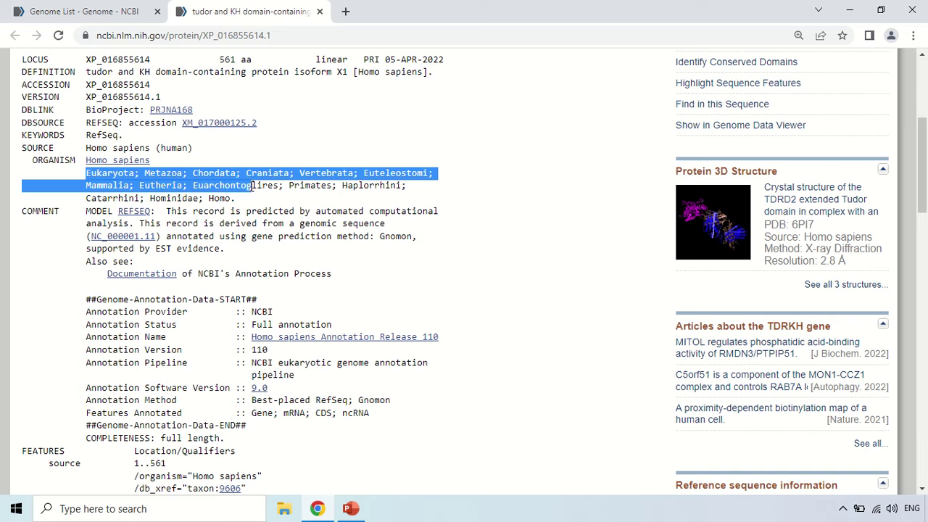
pyautogui.scroll(-8, 281, 185)
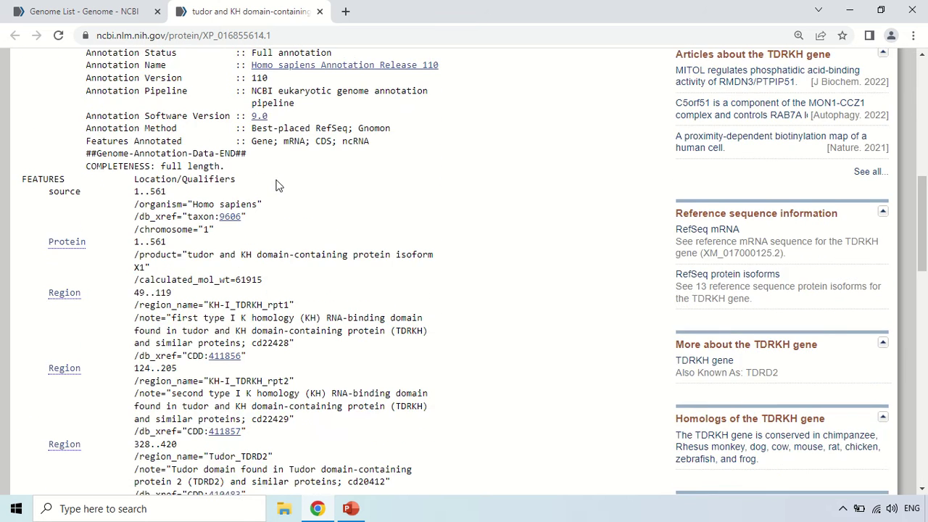
pyautogui.scroll(-3, 279, 187)
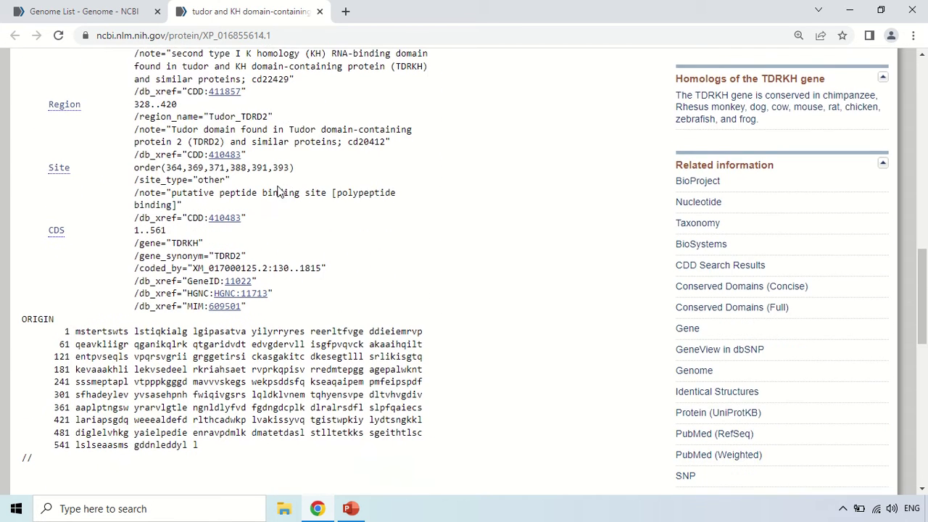
pyautogui.moveTo(75, 195); pyautogui.dragTo(213, 315)
pyautogui.click(246, 327)
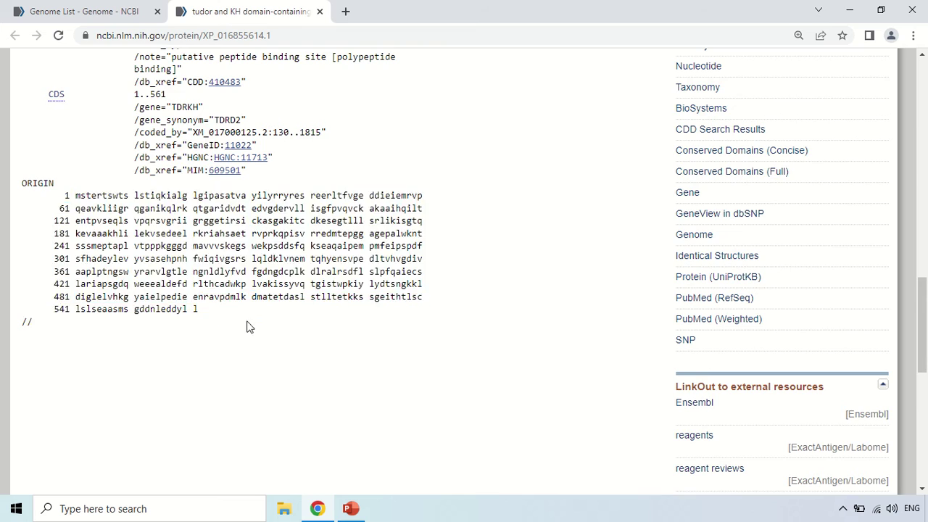
pyautogui.scroll(15, 246, 327)
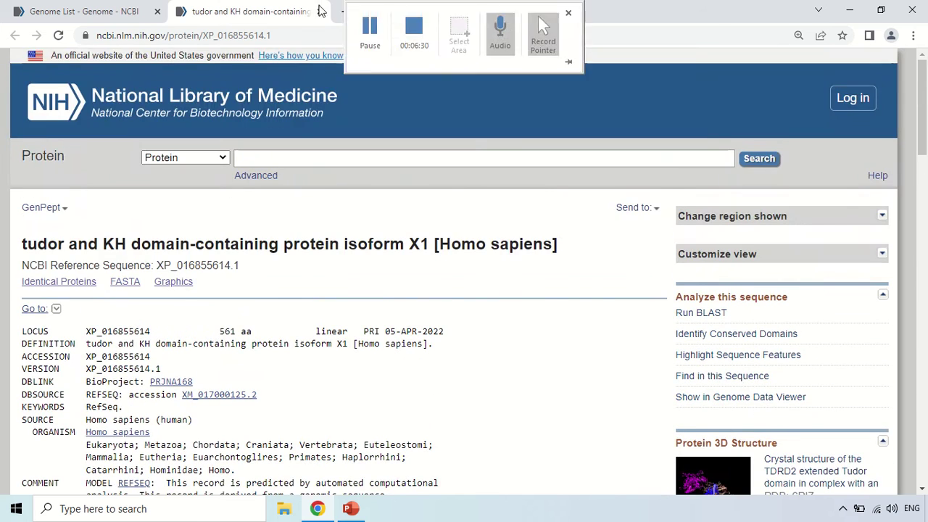
# Close the protein record tab and scroll down to the protein table pager.
pyautogui.click(322, 11)
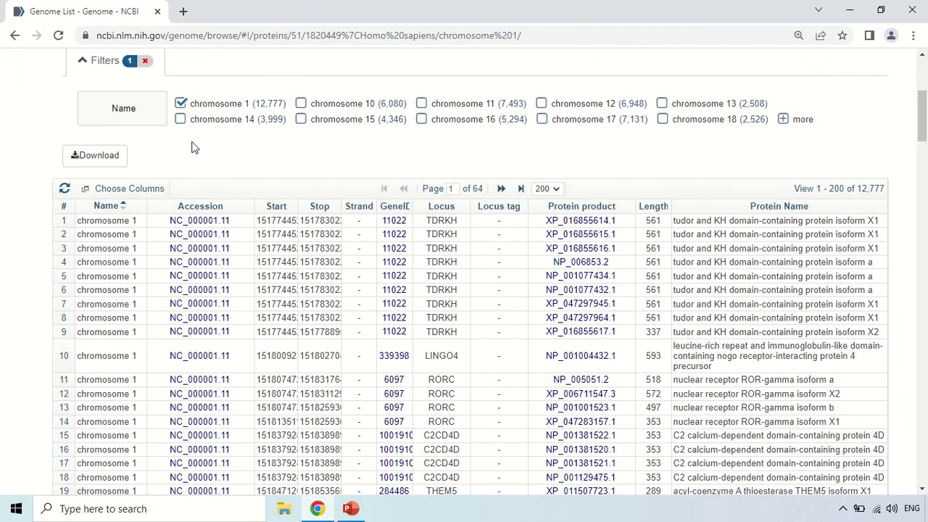
pyautogui.scroll(-4, 192, 149)
pyautogui.scroll(-15, 385, 174)
pyautogui.scroll(-12, 388, 207)
pyautogui.scroll(-5, 398, 213)
pyautogui.scroll(-5, 403, 214)
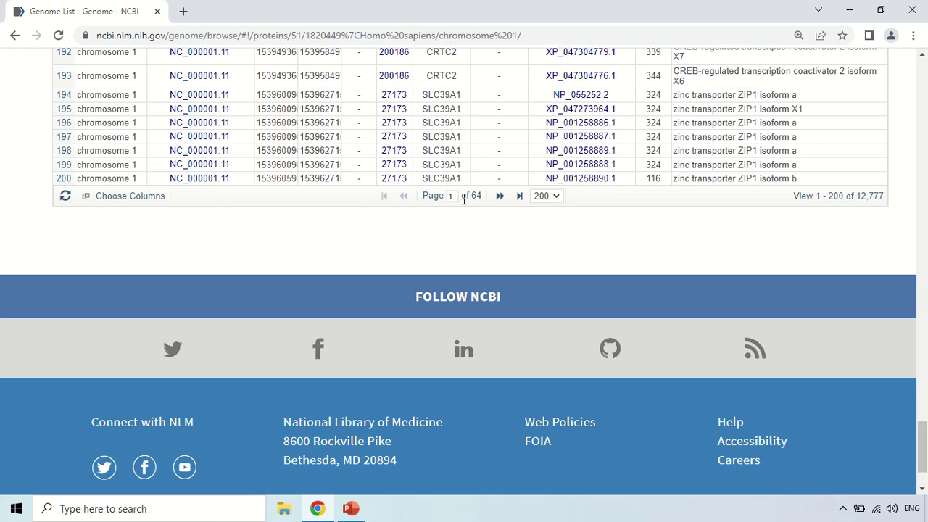
# Jump to page 64 of 64, showing entries 12,601–12,777.
pyautogui.click(519, 196)
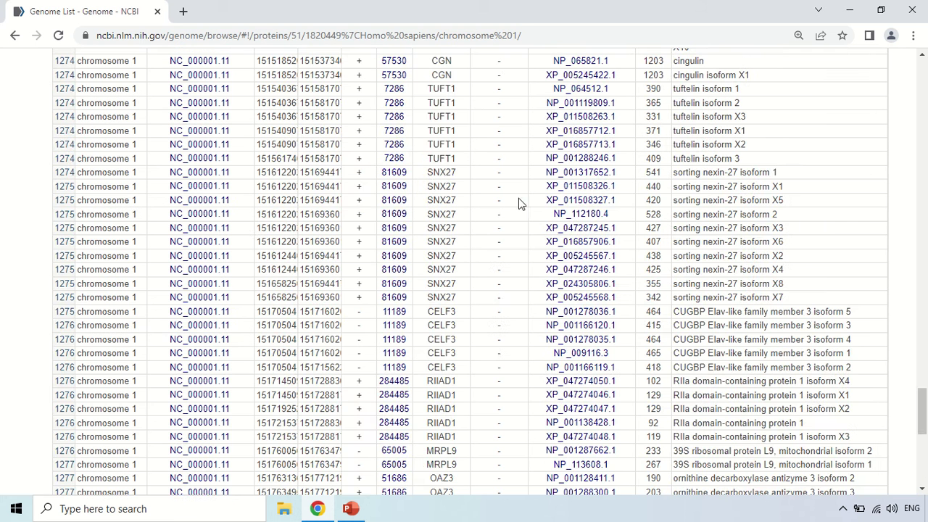
pyautogui.scroll(-3, 348, 185)
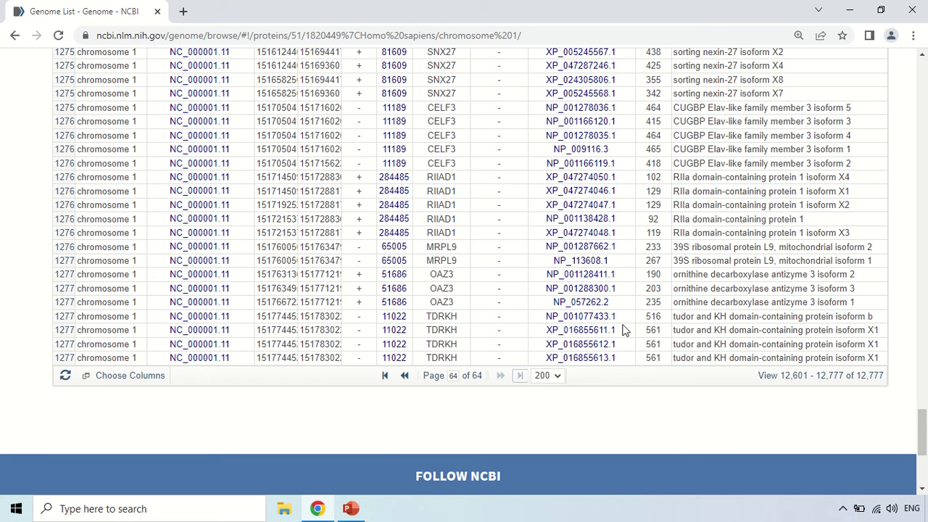
pyautogui.scroll(15, 621, 331)
pyautogui.scroll(15, 503, 339)
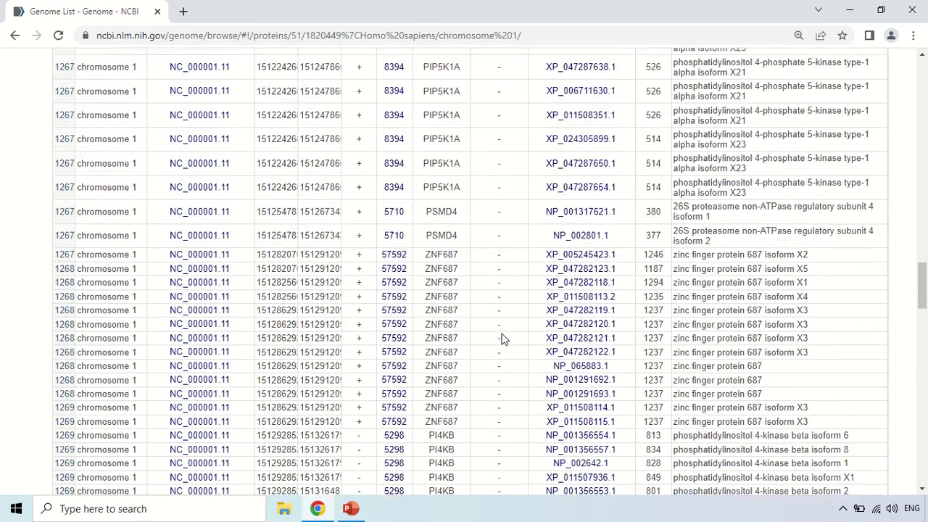
pyautogui.scroll(15, 499, 342)
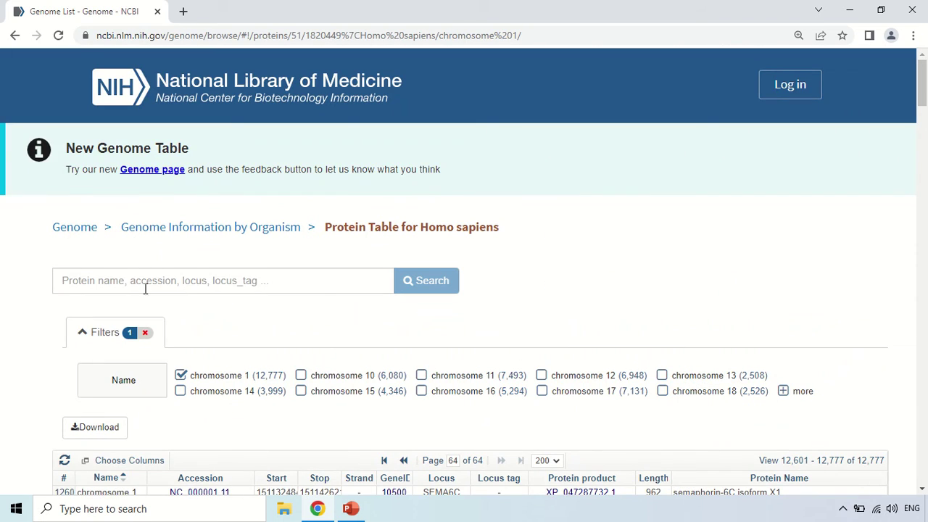
# Return to the Homo sapiens genome page and open chromosome 4 in the Genome Data Viewer.
pyautogui.click(15, 36)
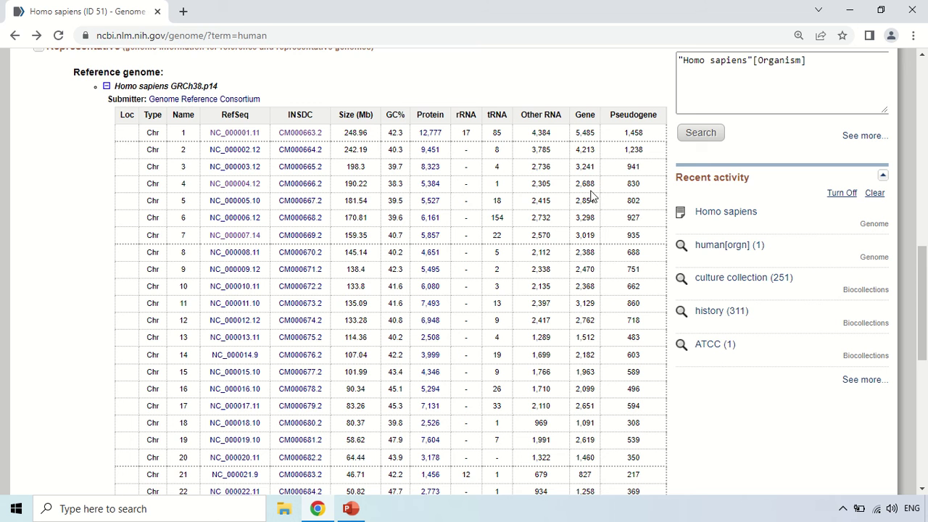
pyautogui.scroll(-5, 591, 196)
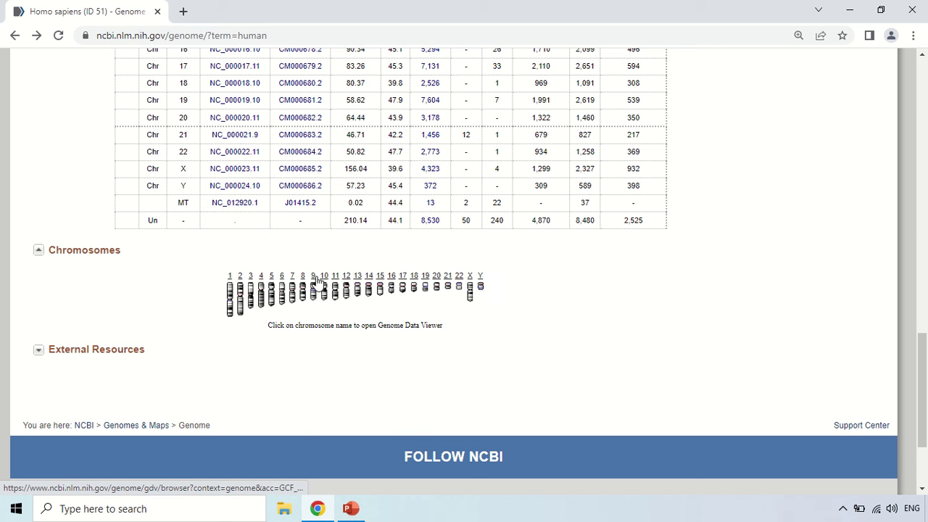
pyautogui.click(261, 296)
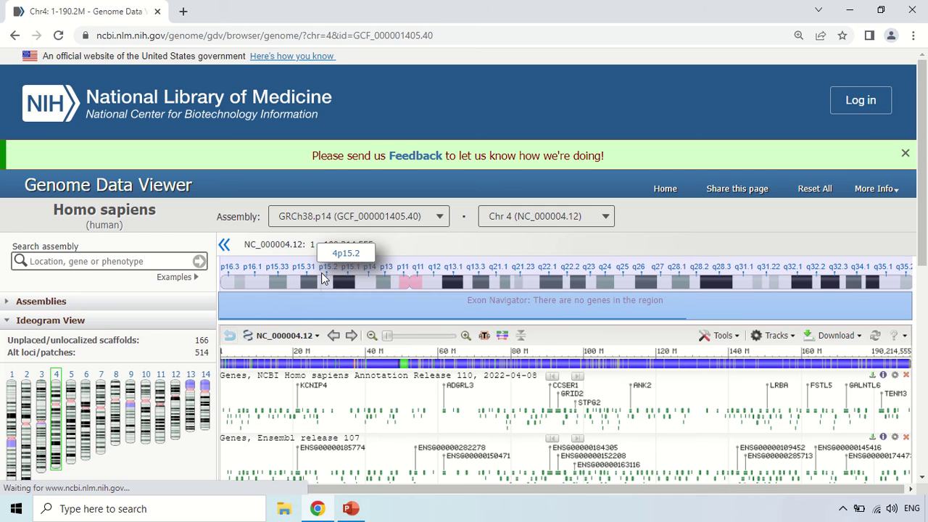
# Switch the Genome Data Viewer from chromosome 4 to chromosome 1 (NC_000001.11).
pyautogui.scroll(-3, 404, 281)
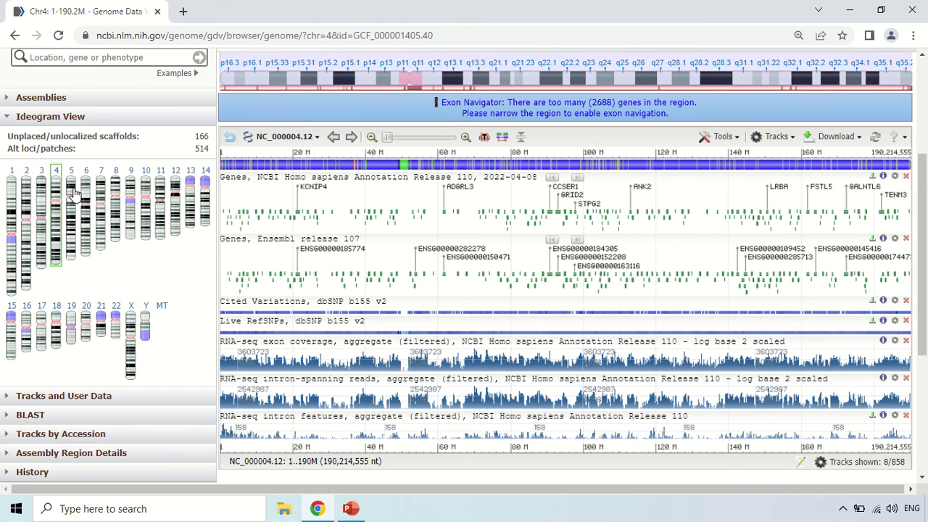
pyautogui.click(11, 194)
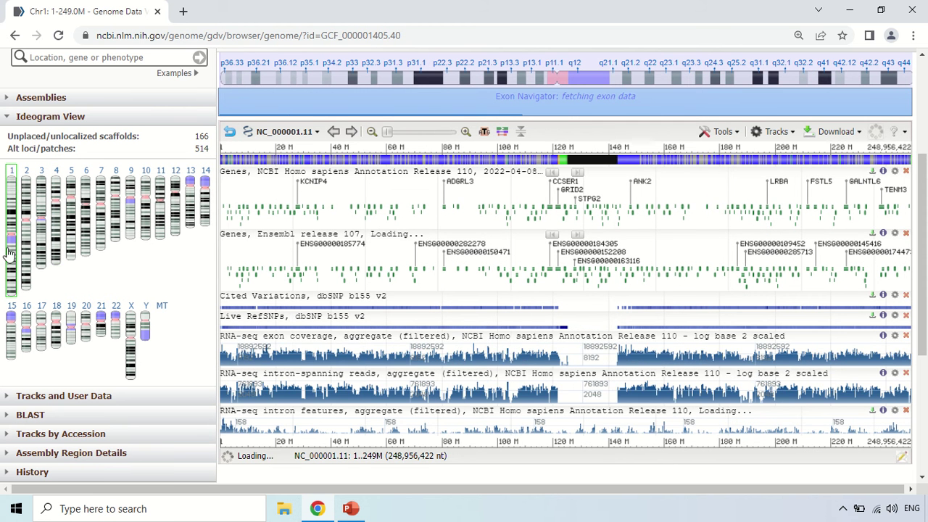
# Collapse the sidebar so chromosome 1's gene, dbSNP and RNA-seq tracks fill the full width.
pyautogui.scroll(3, 128, 271)
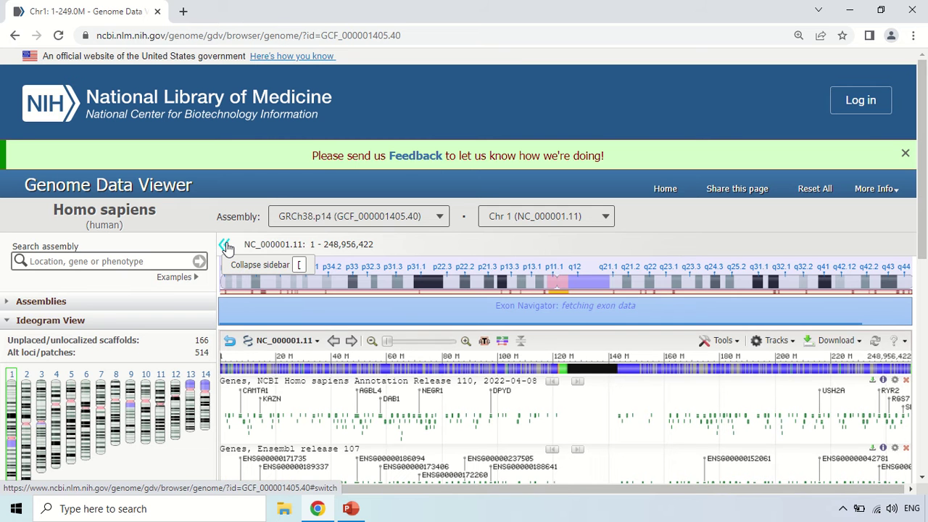
pyautogui.click(225, 245)
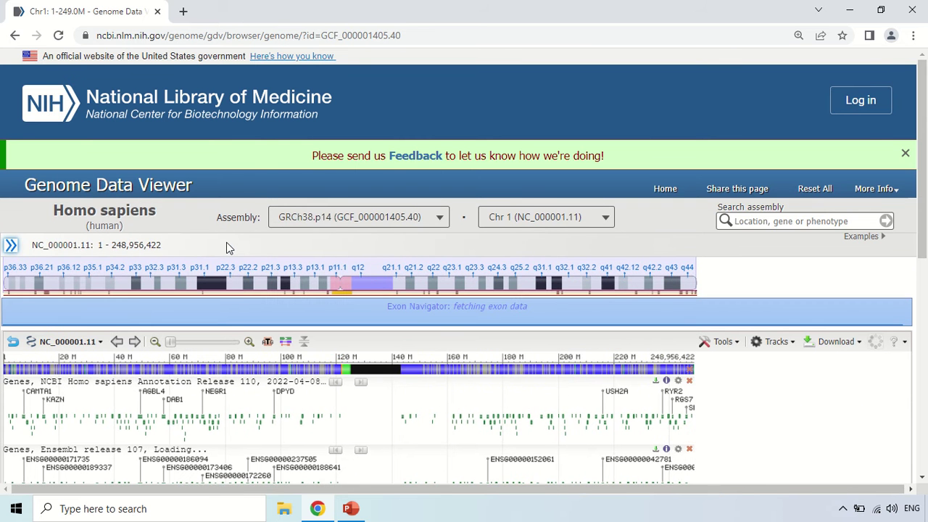
pyautogui.scroll(-3, 226, 242)
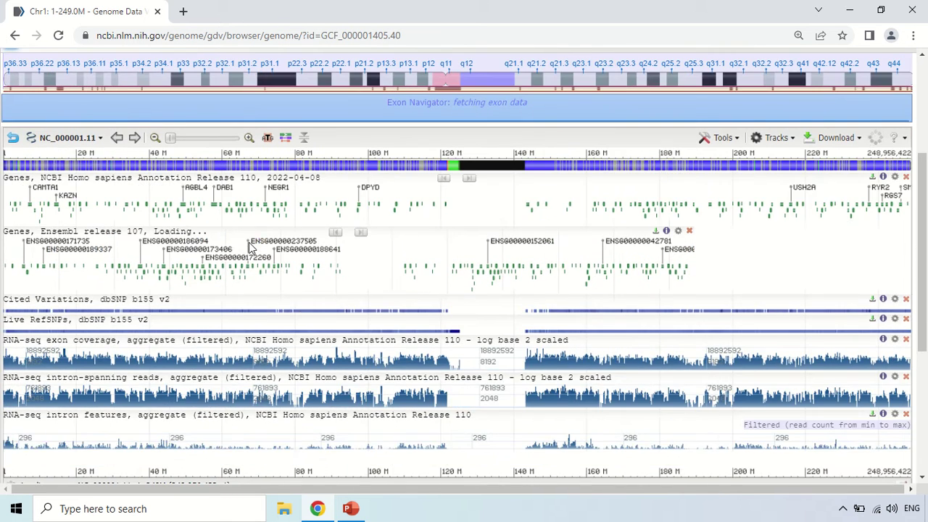
pyautogui.scroll(1, 249, 242)
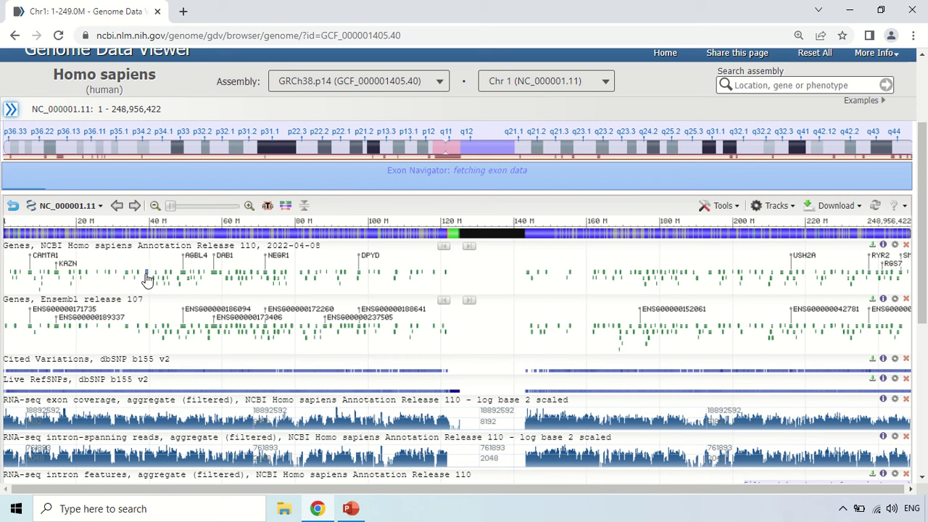
pyautogui.moveTo(146, 279)
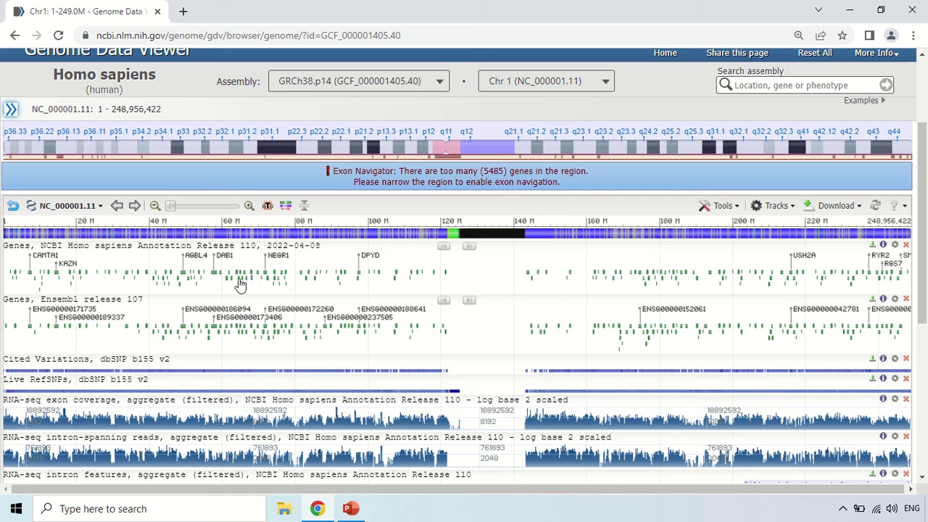
pyautogui.moveTo(215, 277)
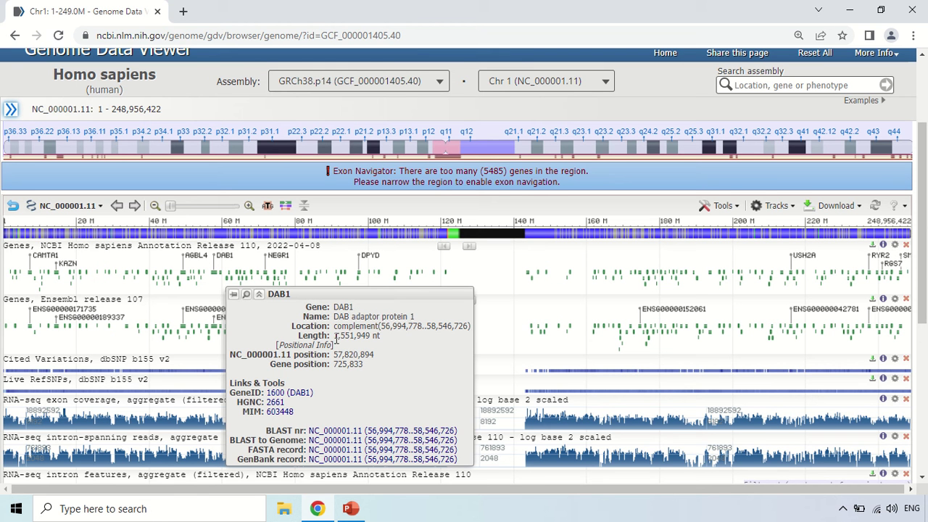
pyautogui.moveTo(335, 335); pyautogui.dragTo(370, 337)
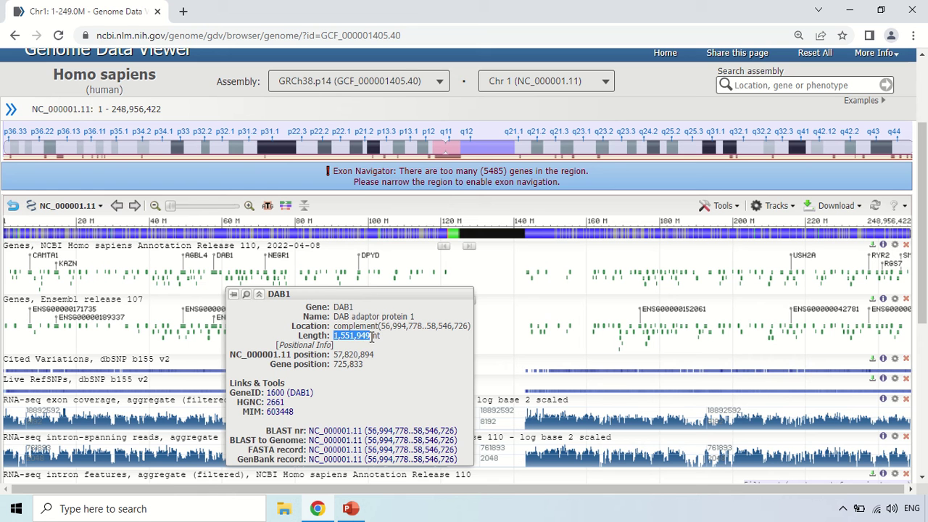
pyautogui.click(390, 338)
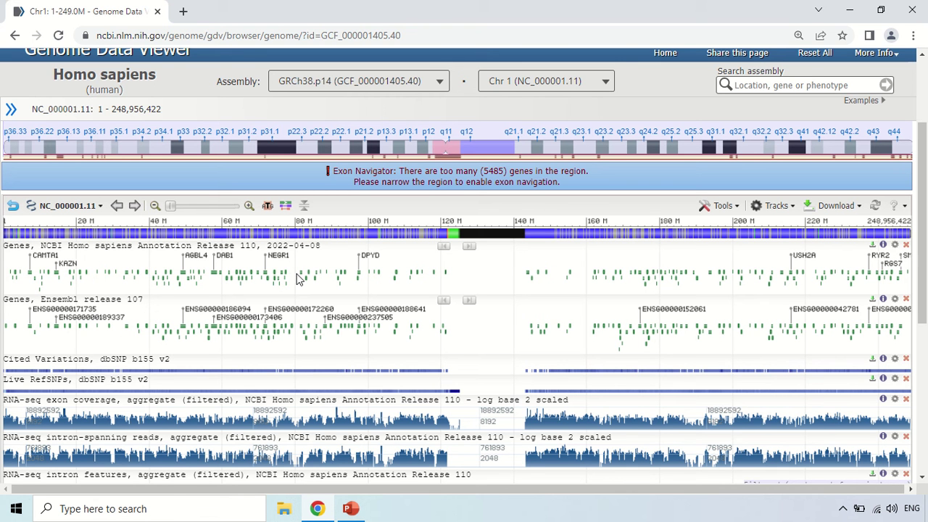
pyautogui.moveTo(277, 279)
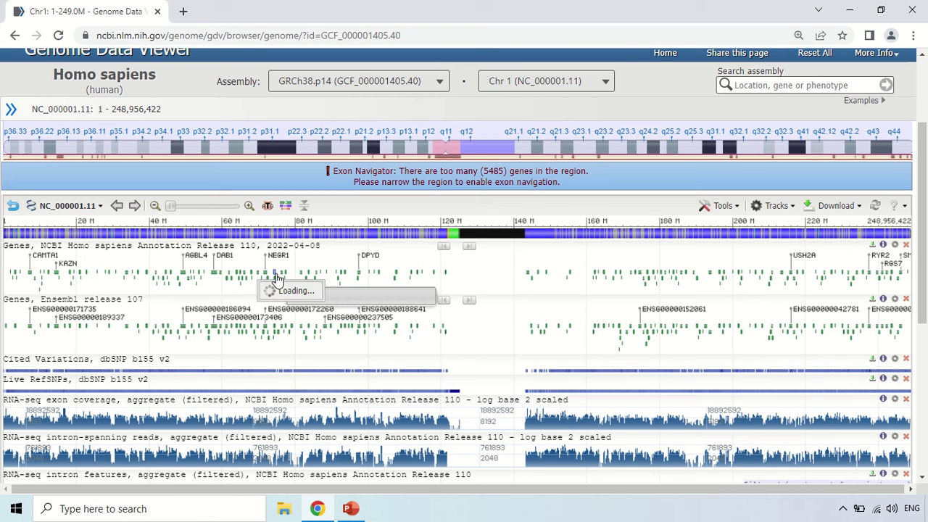
pyautogui.scroll(-1, 275, 279)
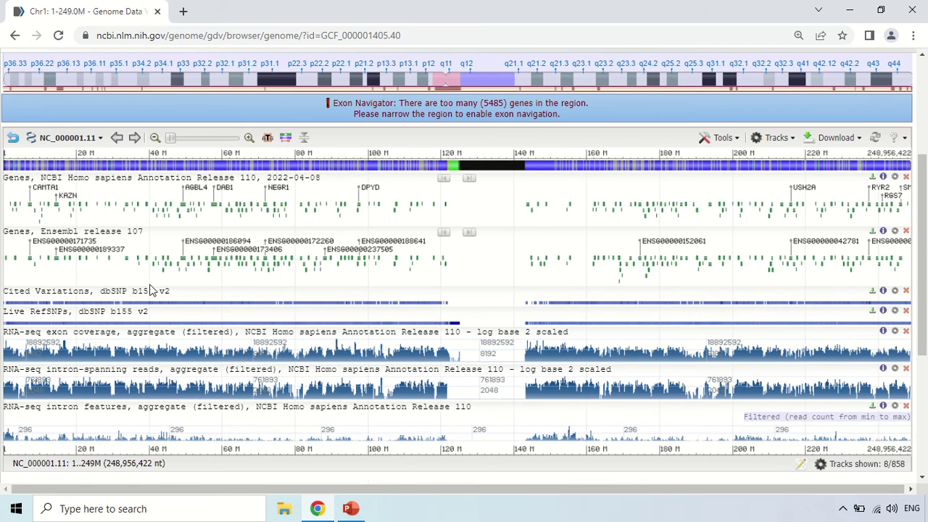
pyautogui.scroll(-1, 150, 290)
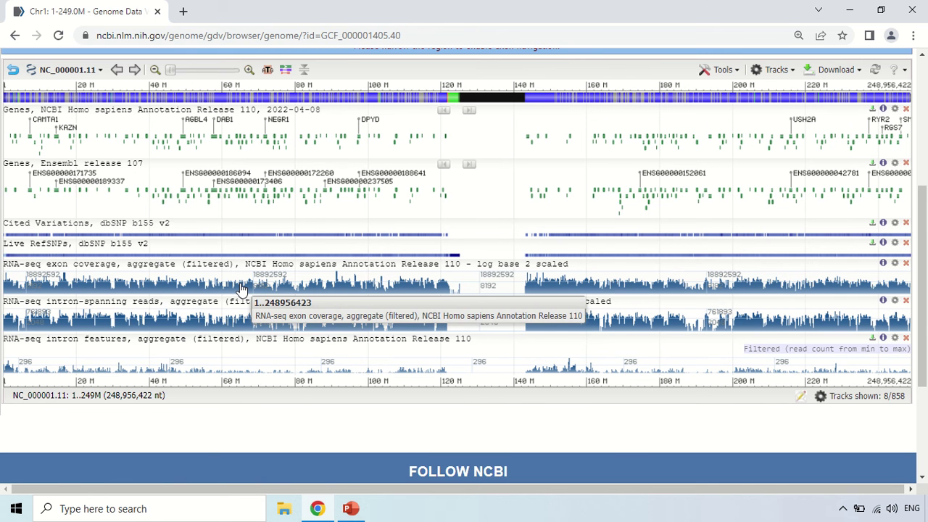
pyautogui.scroll(3, 233, 214)
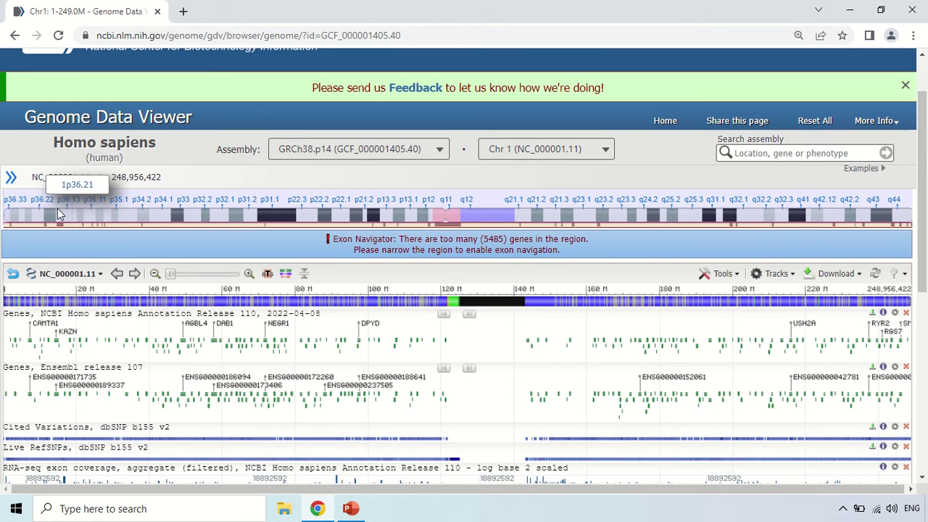
# Bring back the ideogram sidebar and switch the viewer to chromosome 7 (NC_000007.14).
pyautogui.click(11, 176)
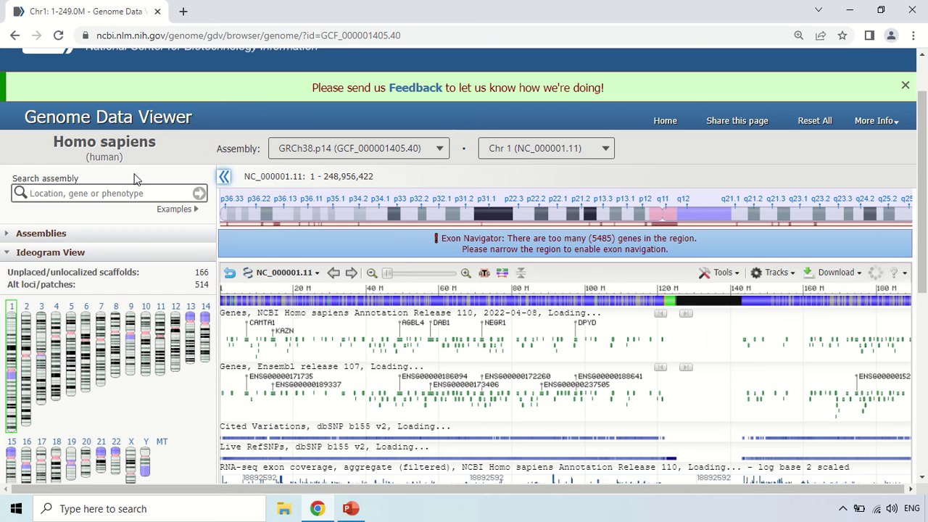
pyautogui.scroll(-1, 140, 180)
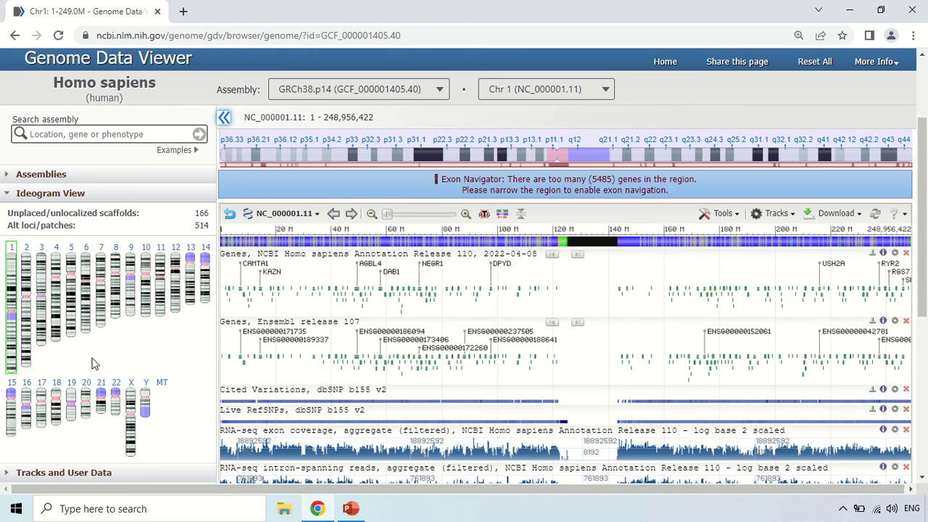
pyautogui.click(101, 282)
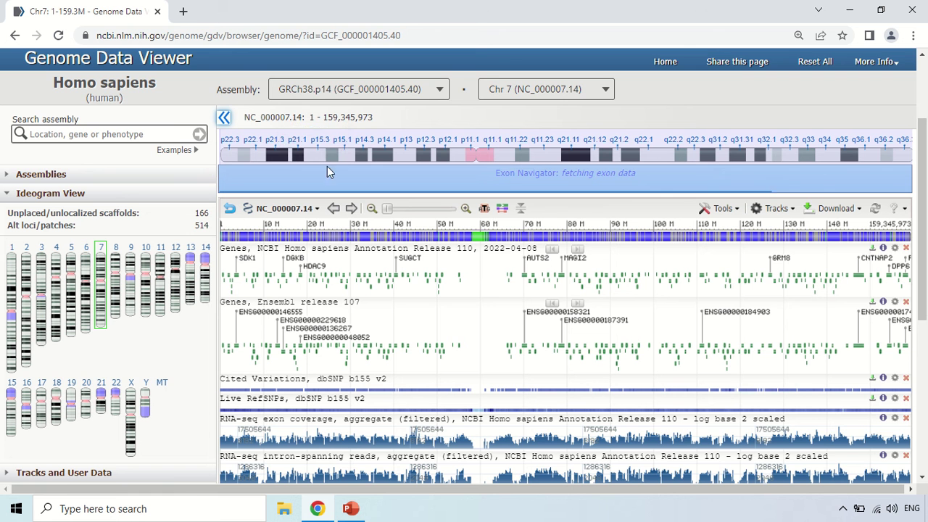
# Collapse the sidebar so chromosome 7's gene, variant and RNA-seq tracks span full width.
pyautogui.click(225, 118)
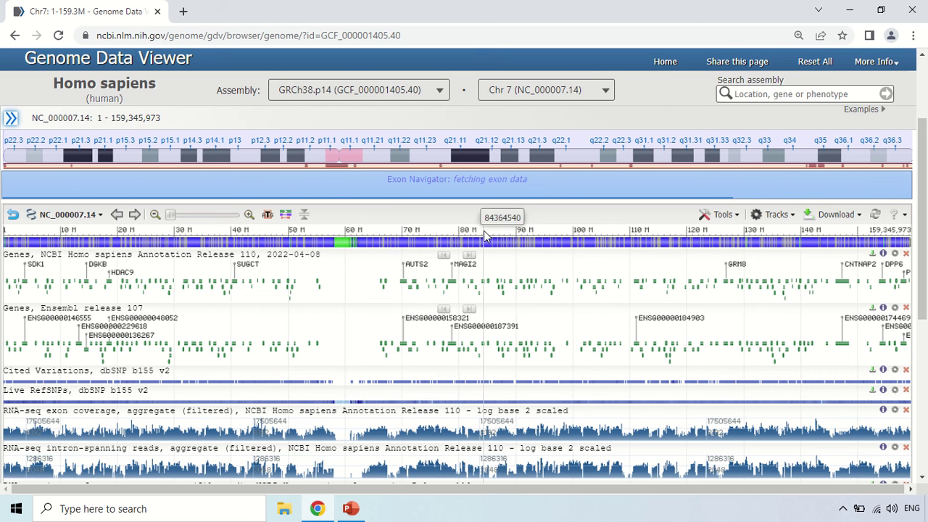
pyautogui.scroll(-3, 544, 248)
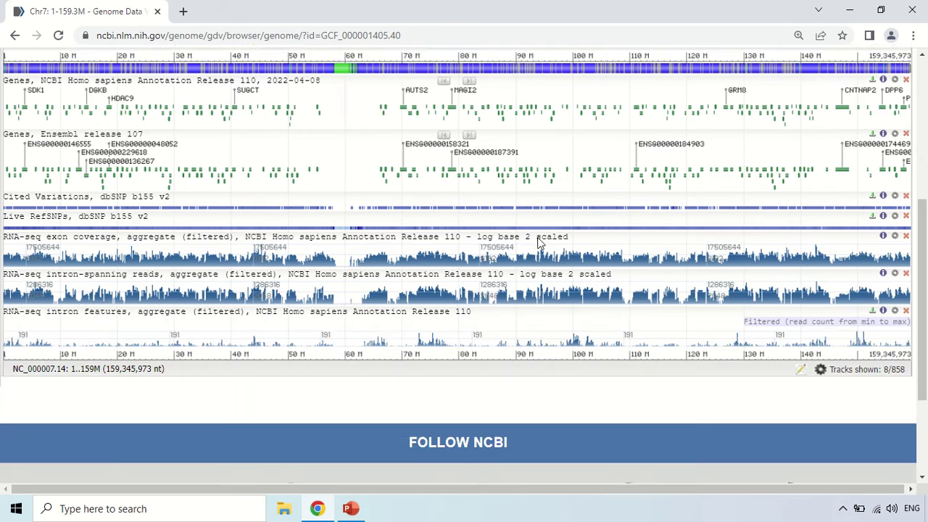
pyautogui.moveTo(539, 244)
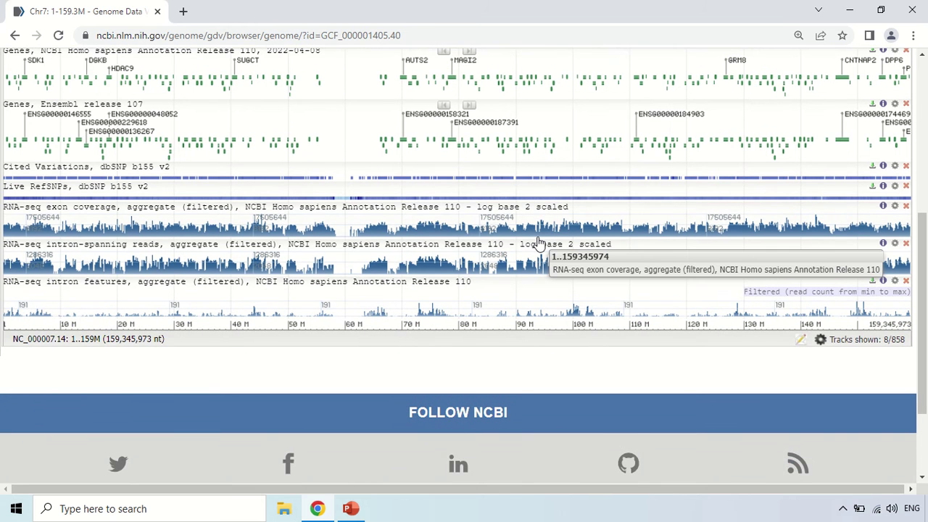
pyautogui.scroll(5, 539, 243)
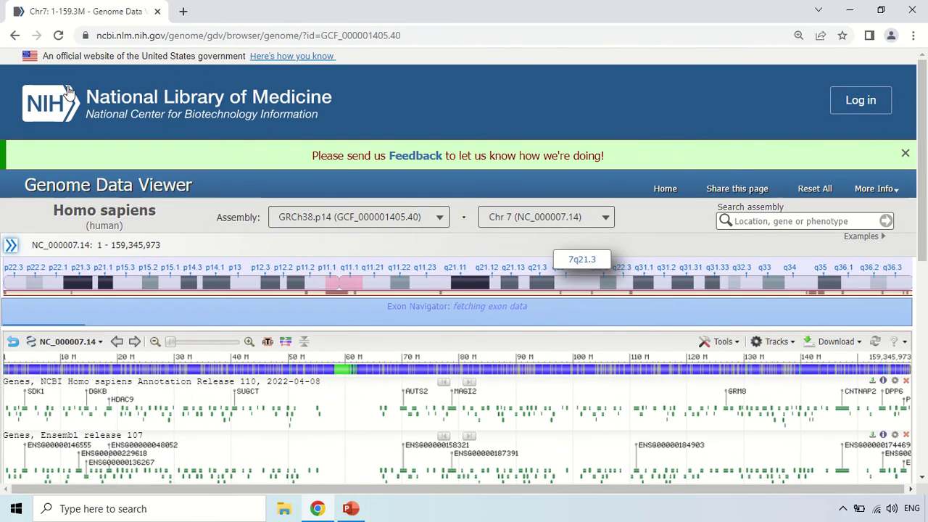
# Return to the Homo sapiens genome search page and replace the query with 'E coli'.
pyautogui.click(141, 215)
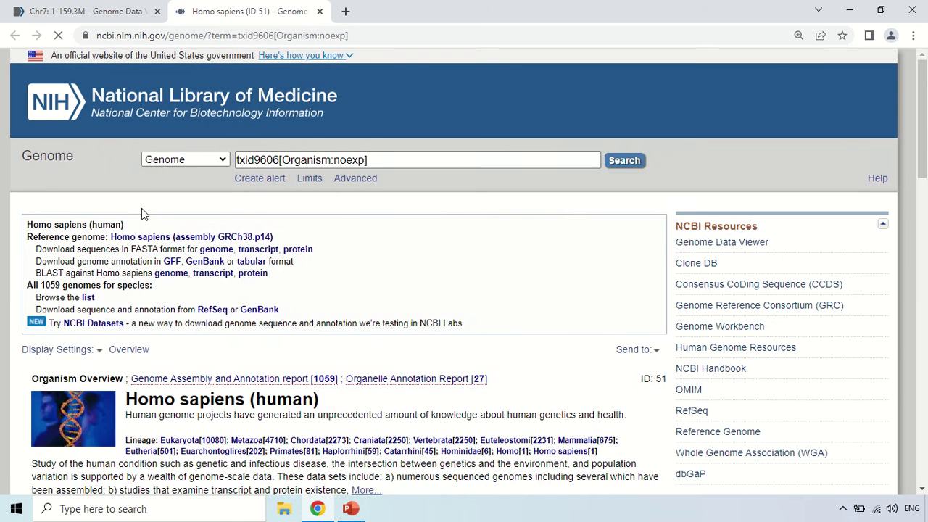
pyautogui.click(97, 11)
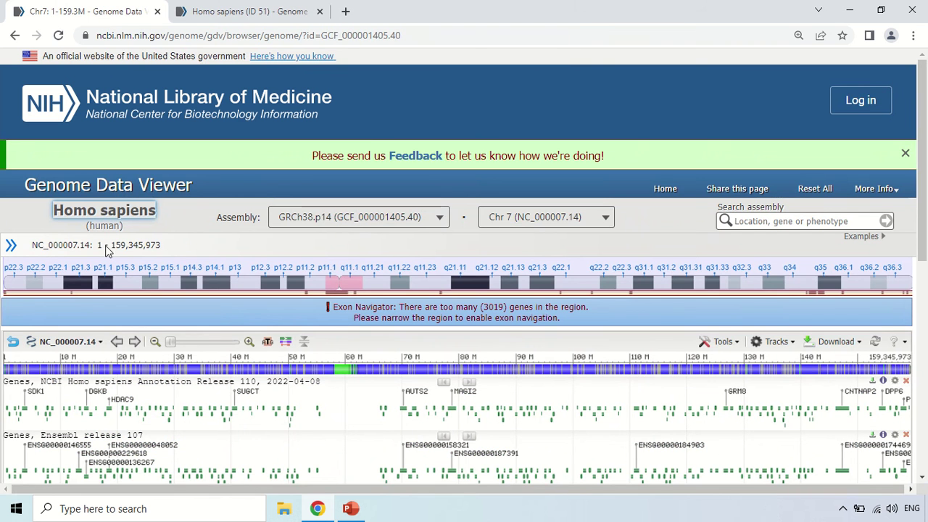
pyautogui.click(120, 214)
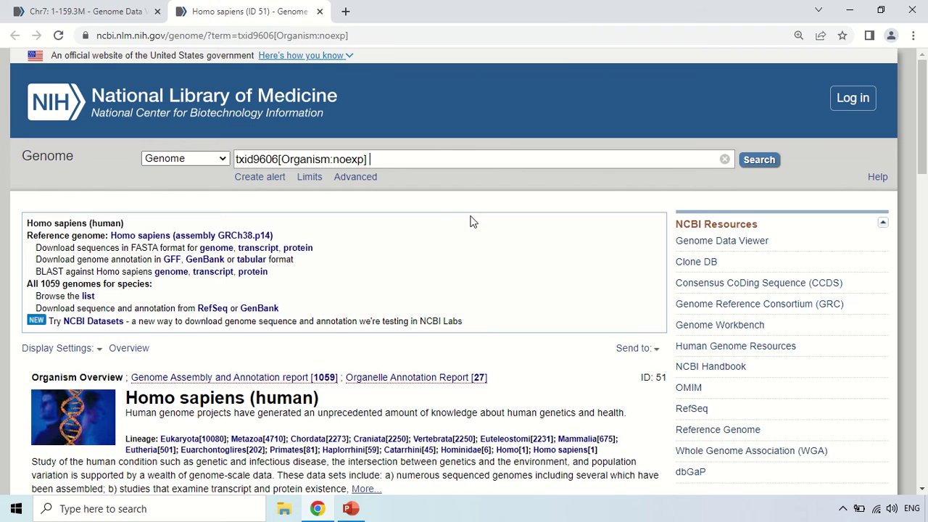
pyautogui.scroll(-4, 456, 221)
pyautogui.scroll(4, 457, 221)
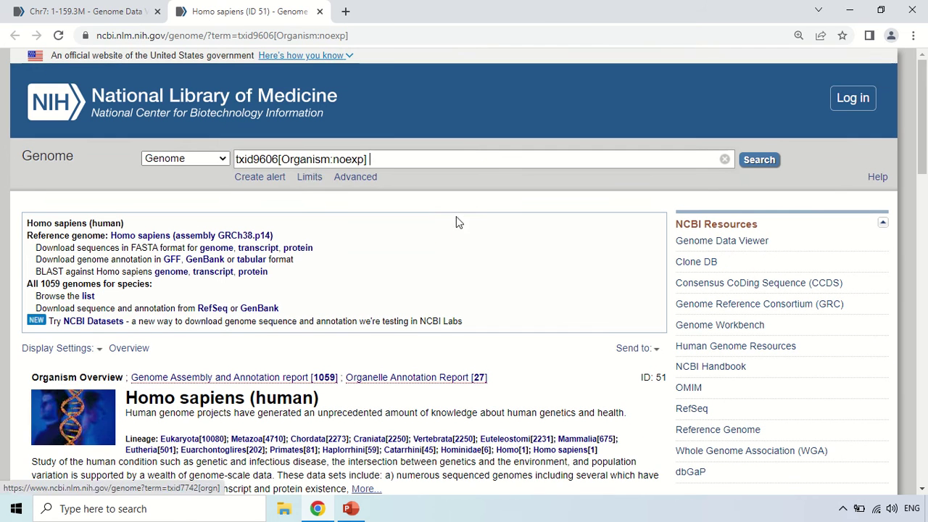
pyautogui.tripleClick(308, 159)
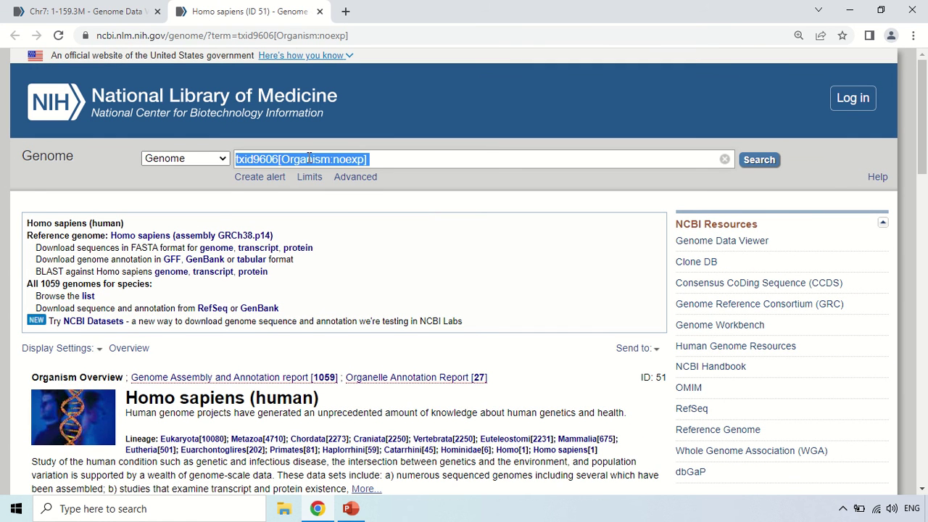
pyautogui.write('E coli')
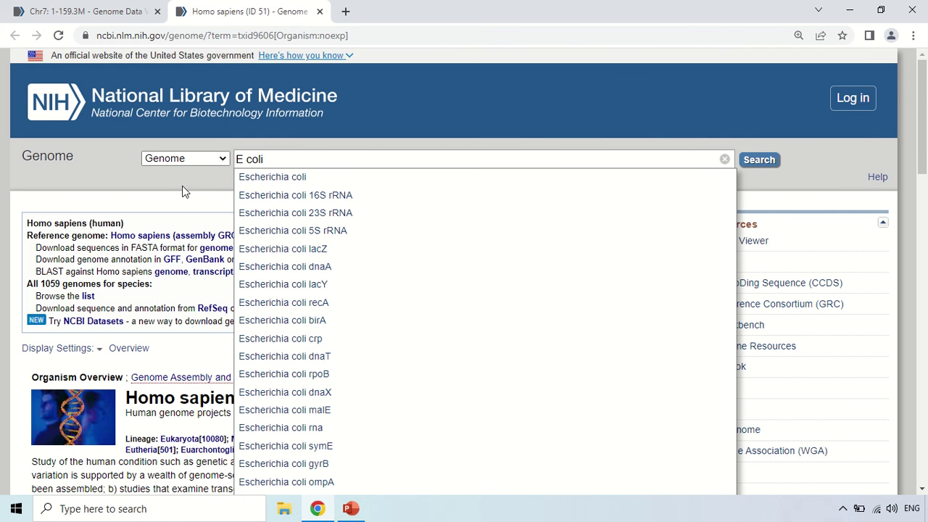
# Open the Escherichia coli genome page (ID 167) and scroll down to its BLAST dendrogram.
pyautogui.click(273, 179)
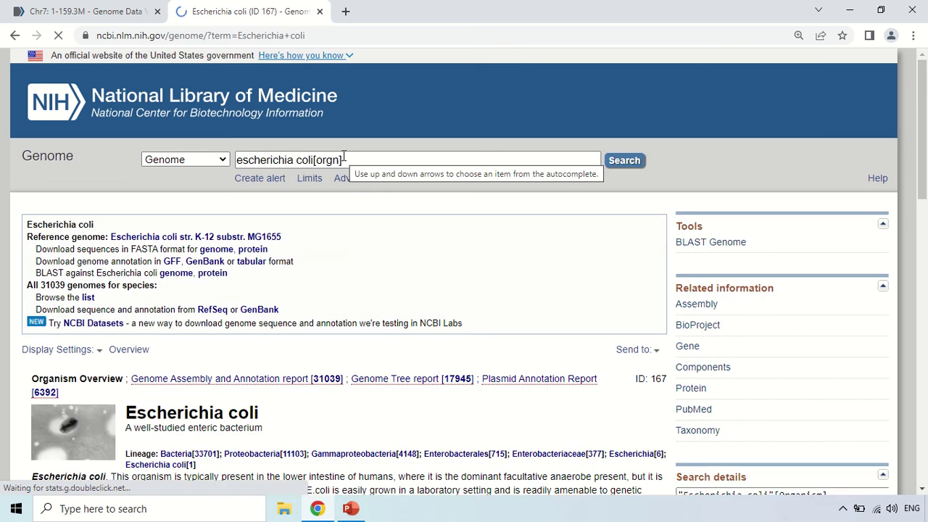
pyautogui.scroll(-2, 343, 156)
pyautogui.scroll(-1, 344, 155)
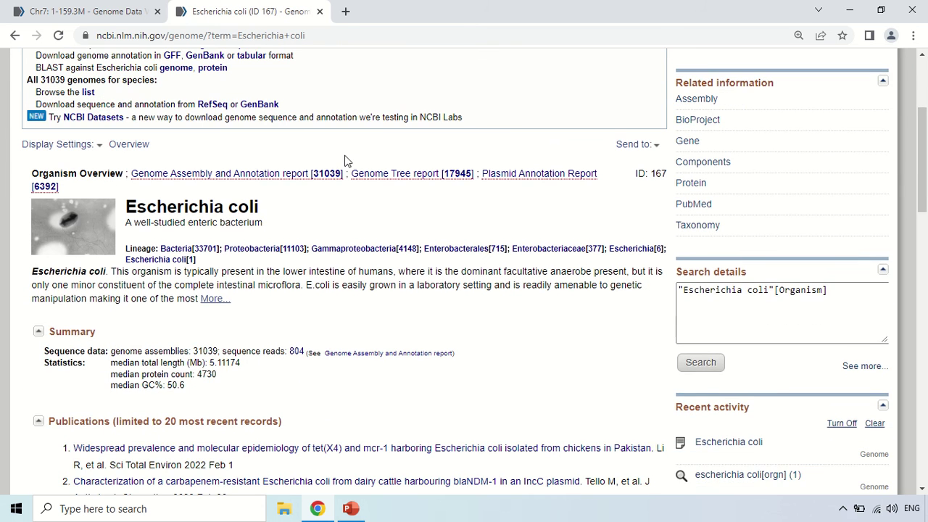
pyautogui.scroll(-1, 279, 216)
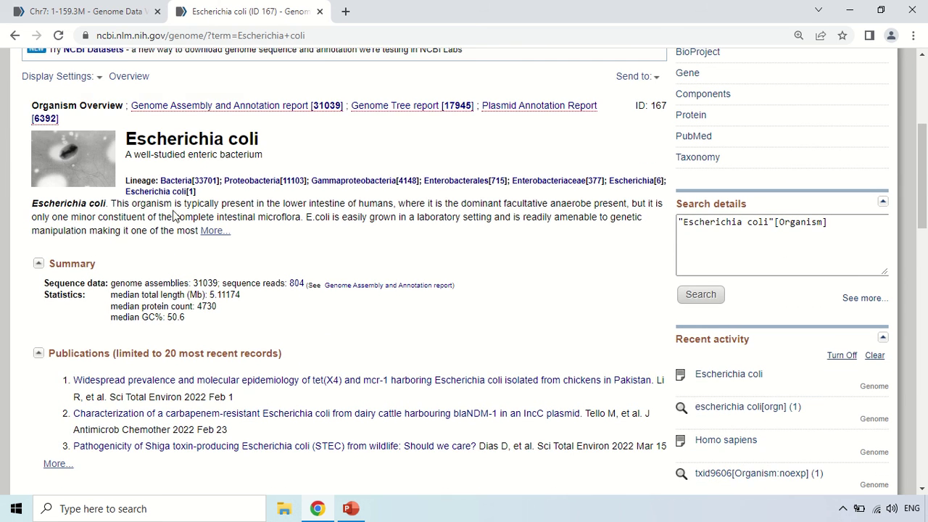
pyautogui.scroll(-3, 273, 220)
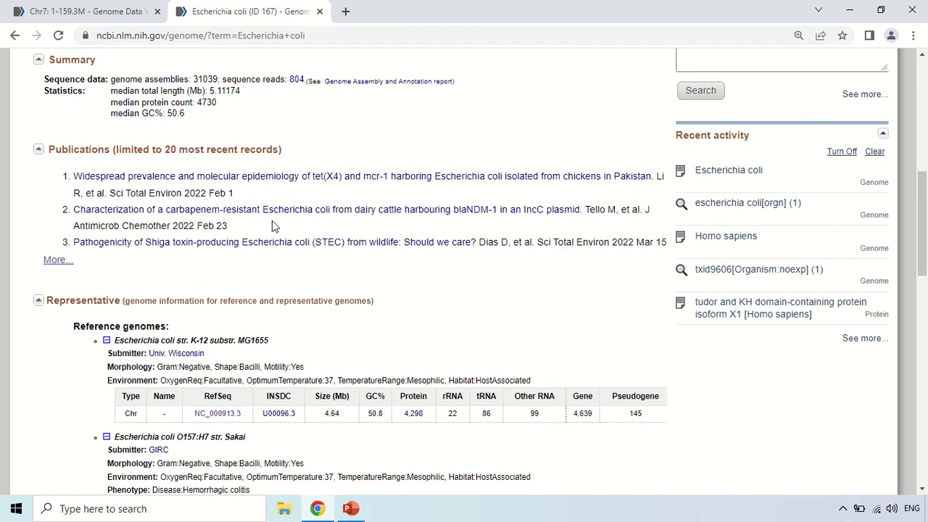
pyautogui.scroll(-2, 272, 220)
pyautogui.scroll(-1, 270, 223)
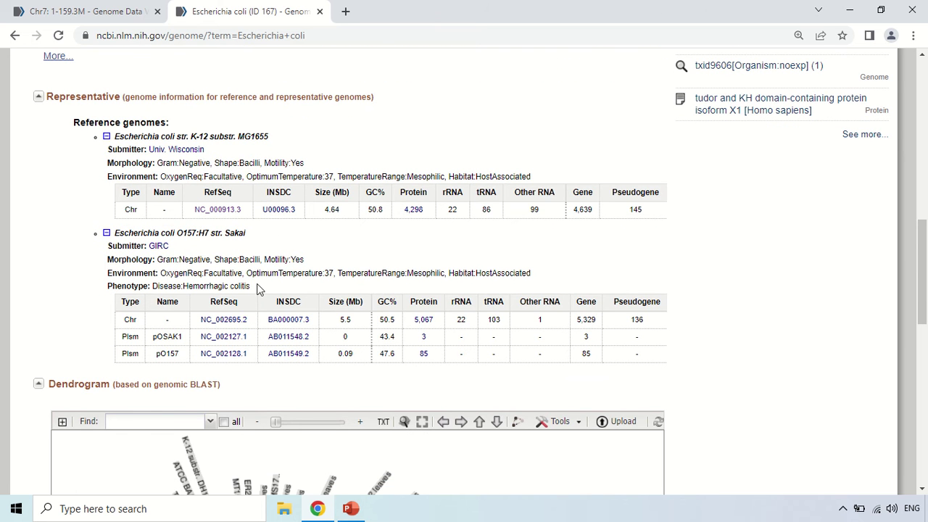
pyautogui.scroll(-2, 392, 213)
pyautogui.scroll(-4, 391, 214)
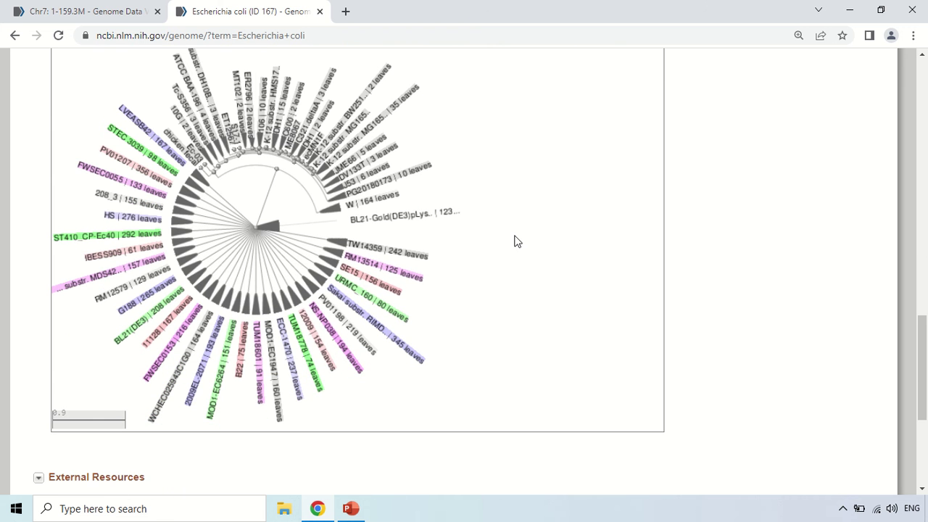
pyautogui.scroll(2, 515, 241)
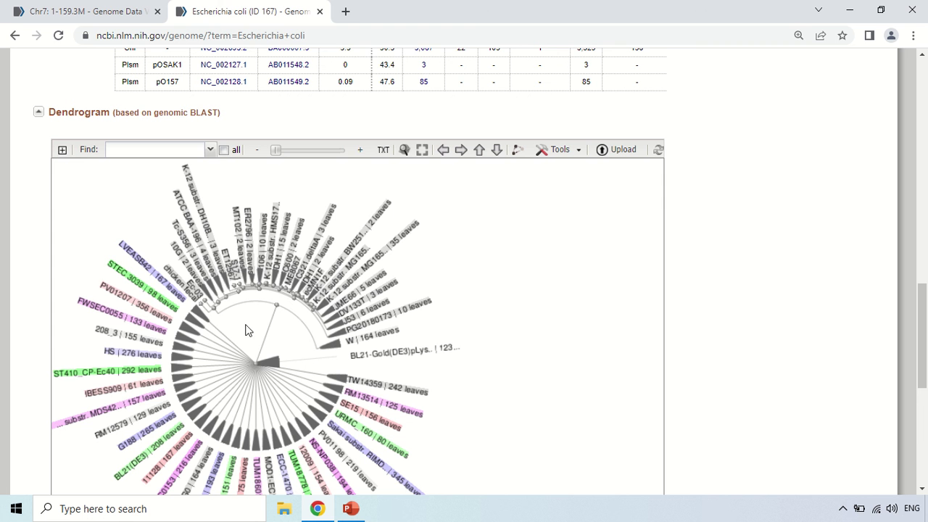
# Export the E. coli dendrogram through Tools > Download > PDF and save it as undefined (1).pdf.
pyautogui.click(579, 152)
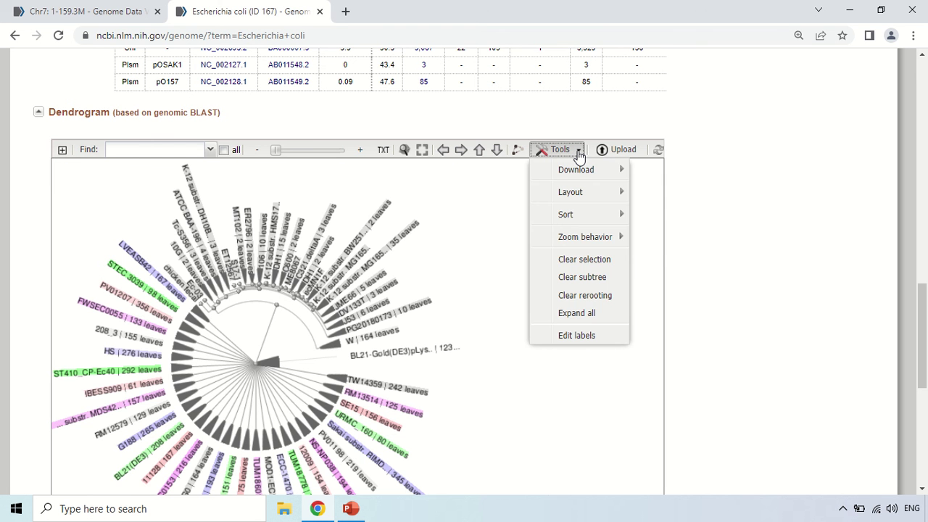
pyautogui.moveTo(591, 176)
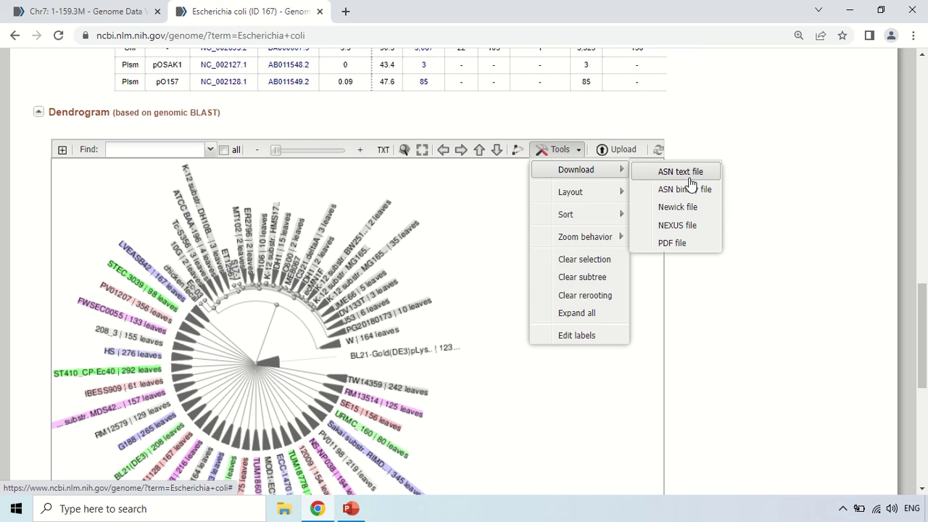
pyautogui.click(672, 243)
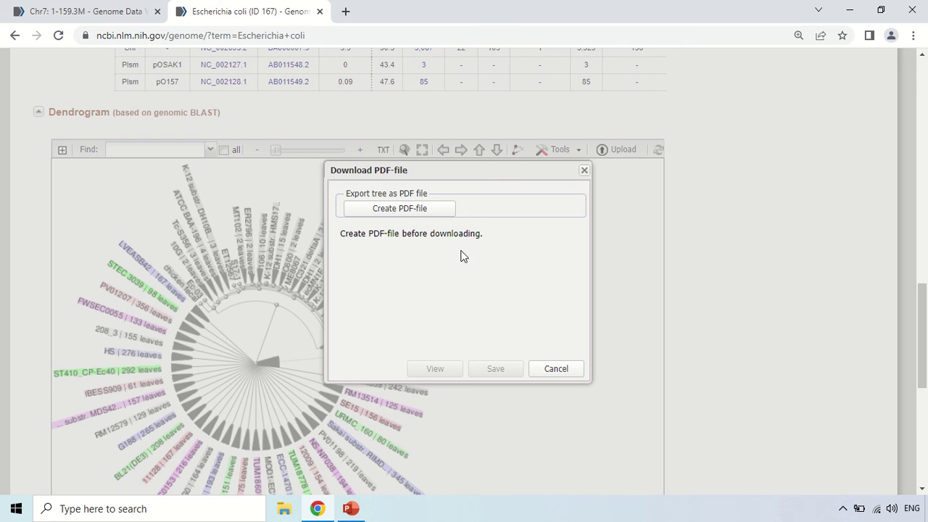
pyautogui.click(398, 212)
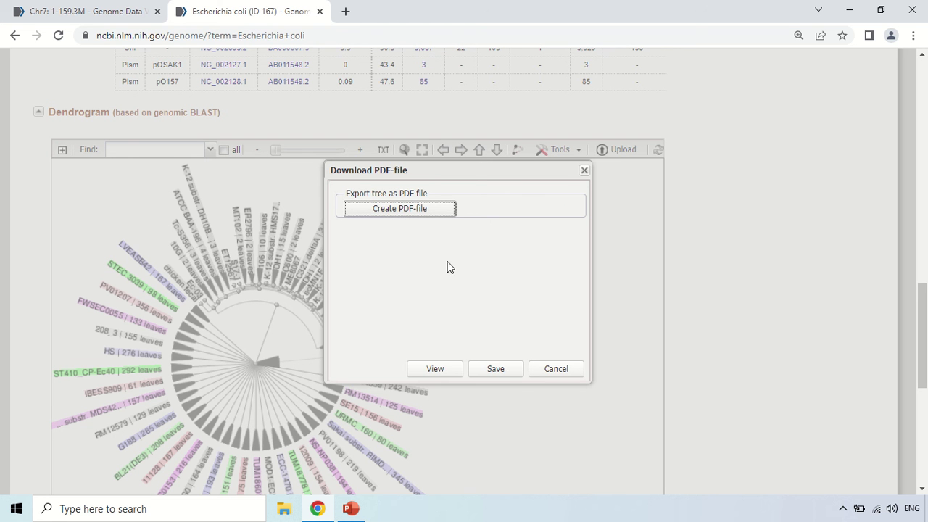
pyautogui.click(499, 370)
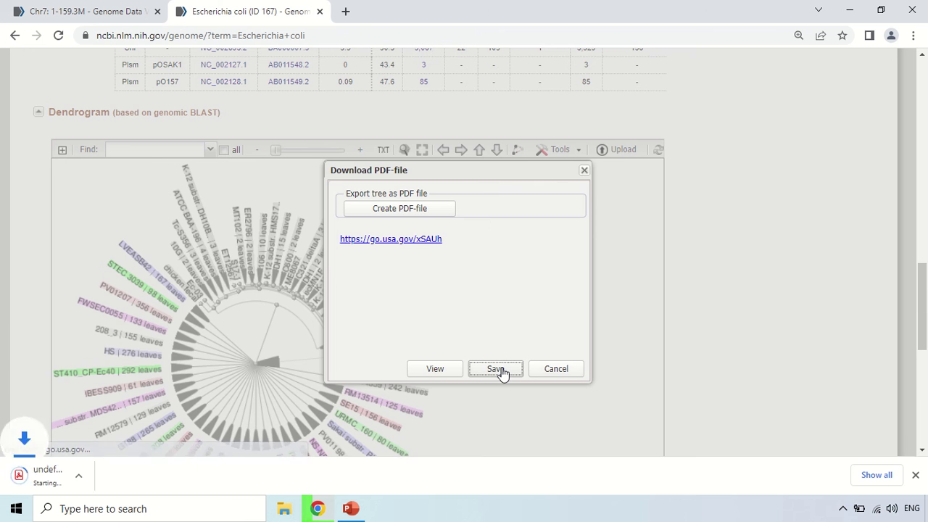
pyautogui.click(555, 369)
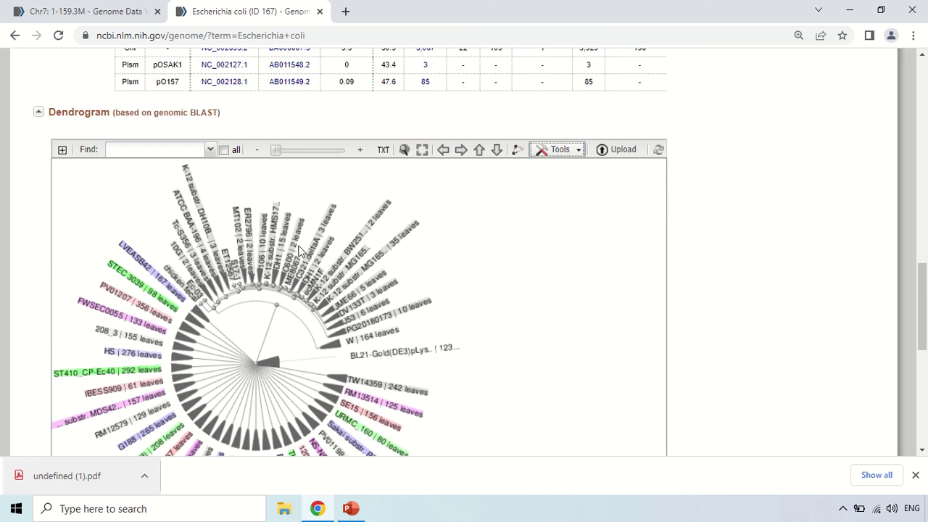
pyautogui.click(915, 475)
# Redraw the E. coli dendrogram with the Rectangle Cladogram layout.
pyautogui.click(279, 241)
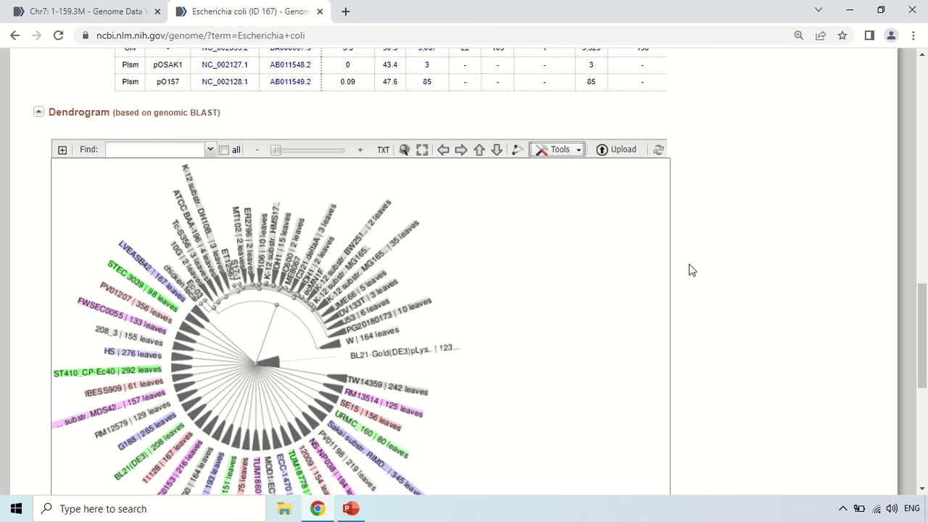
pyautogui.click(571, 151)
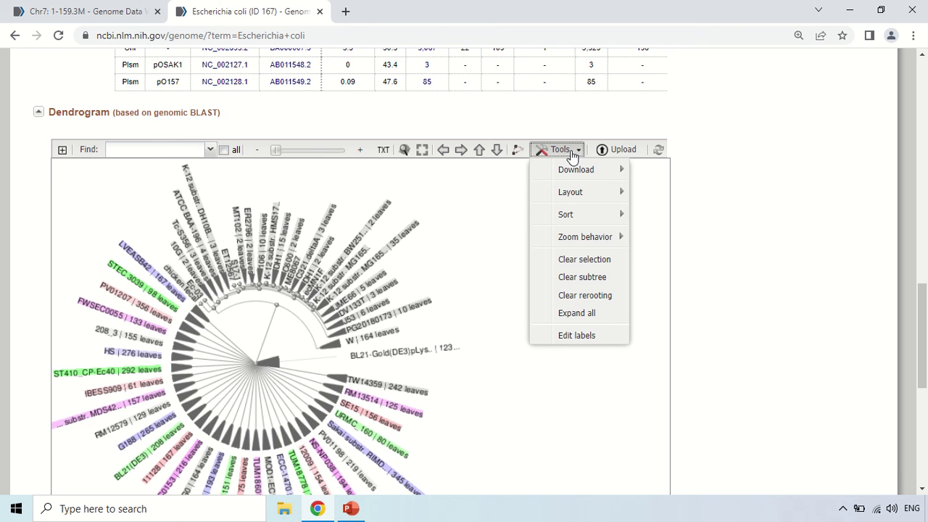
pyautogui.moveTo(581, 198)
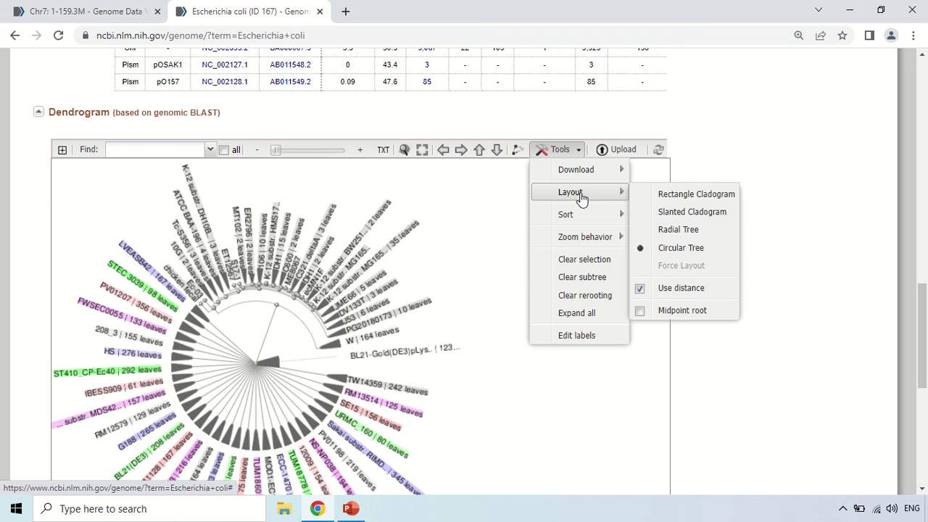
pyautogui.click(692, 194)
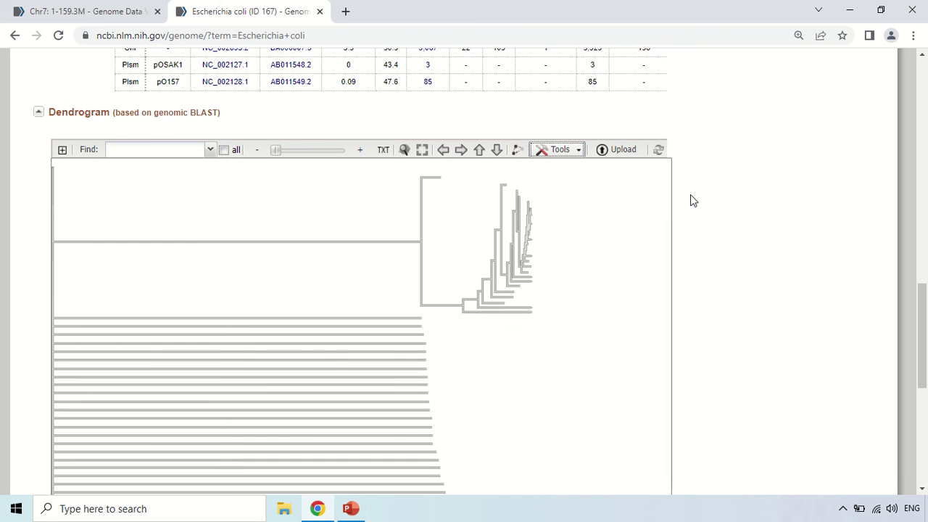
pyautogui.scroll(-1, 690, 201)
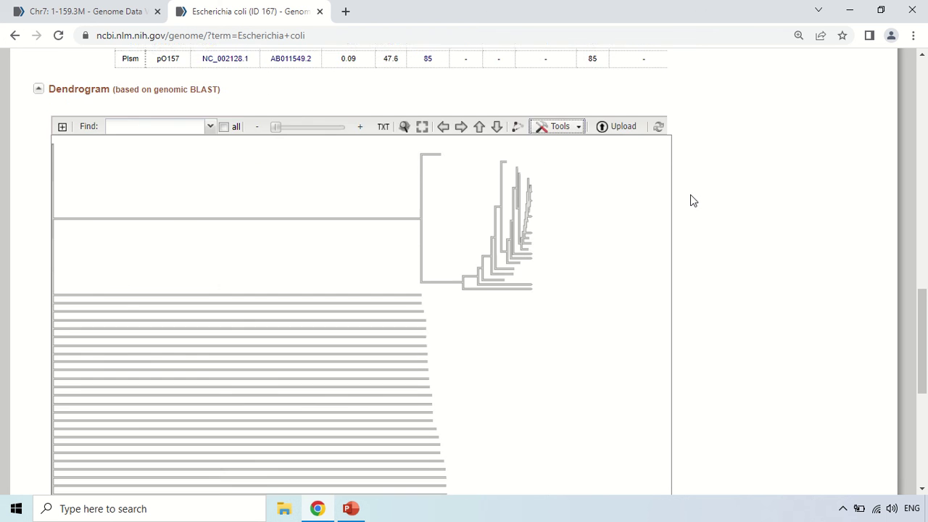
pyautogui.scroll(-3, 247, 254)
pyautogui.scroll(6, 247, 254)
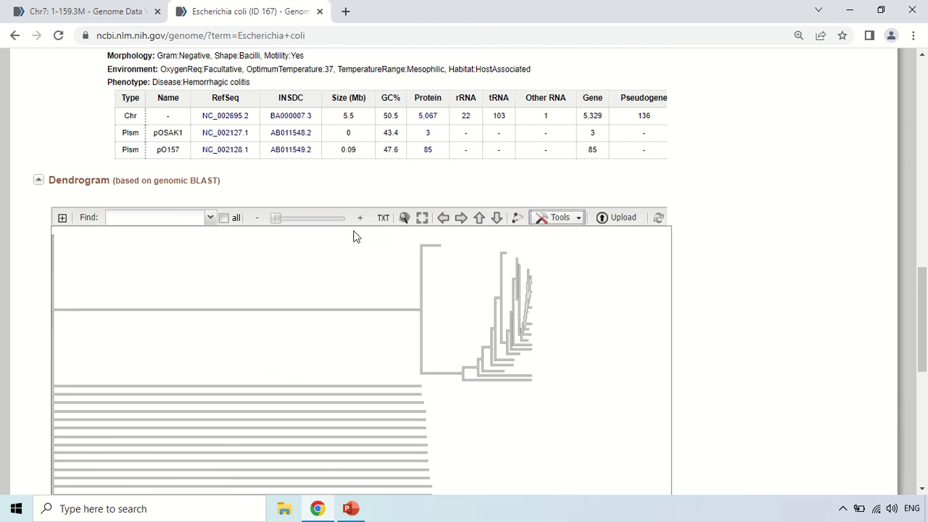
# Redraw the E. coli dendrogram with the Radial Tree layout.
pyautogui.click(561, 217)
pyautogui.moveTo(578, 265)
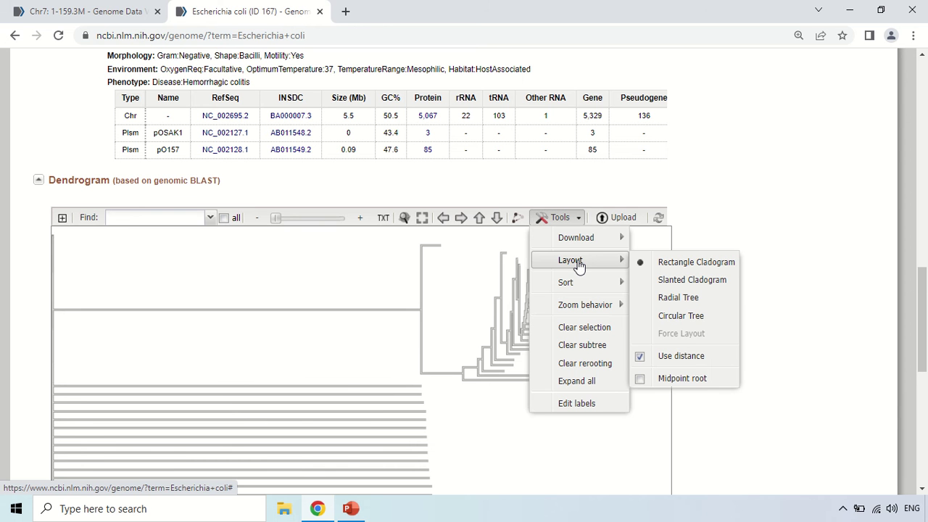
pyautogui.click(689, 300)
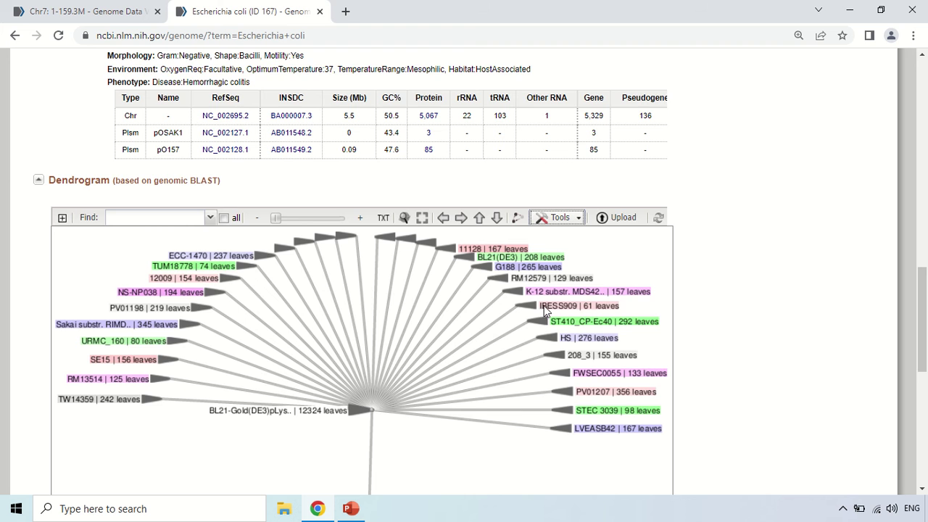
pyautogui.scroll(-3, 545, 312)
pyautogui.scroll(1, 546, 311)
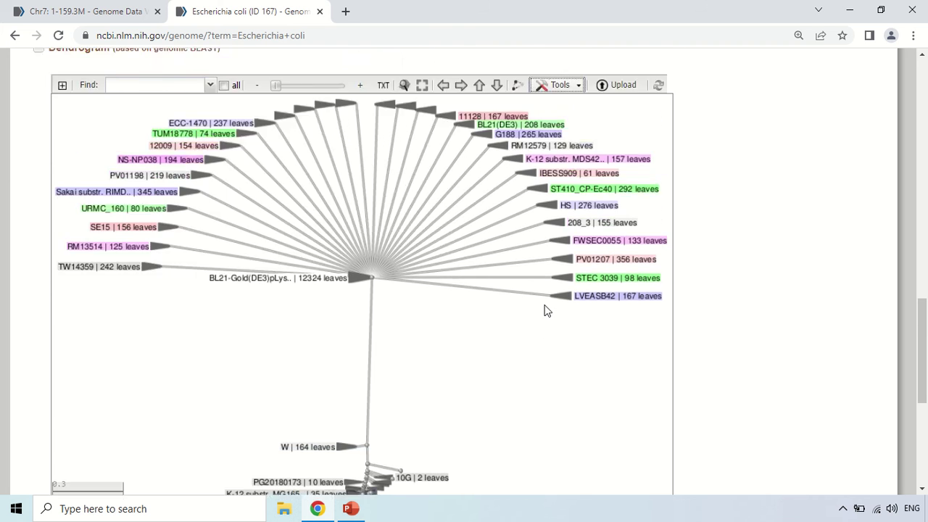
pyautogui.scroll(1, 548, 311)
# Restore the Circular Tree layout and scroll back to the top of the page.
pyautogui.click(570, 152)
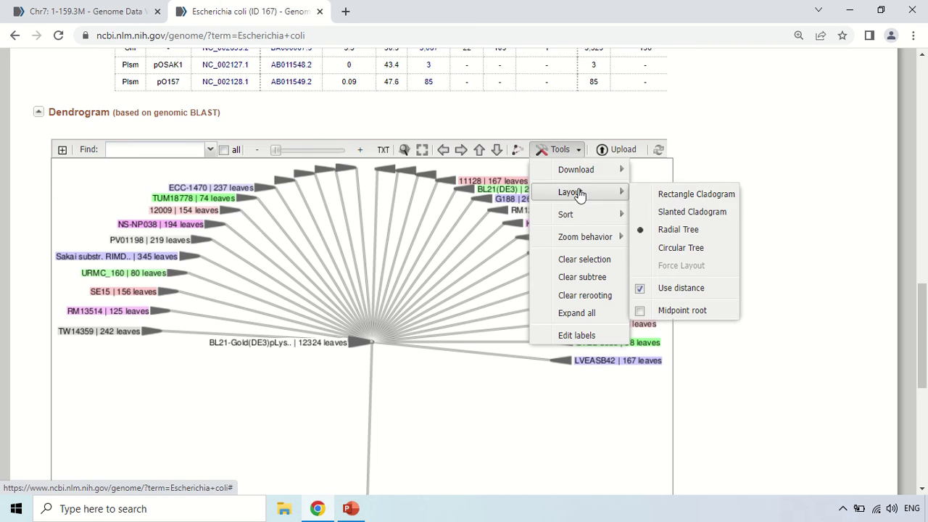
pyautogui.click(685, 250)
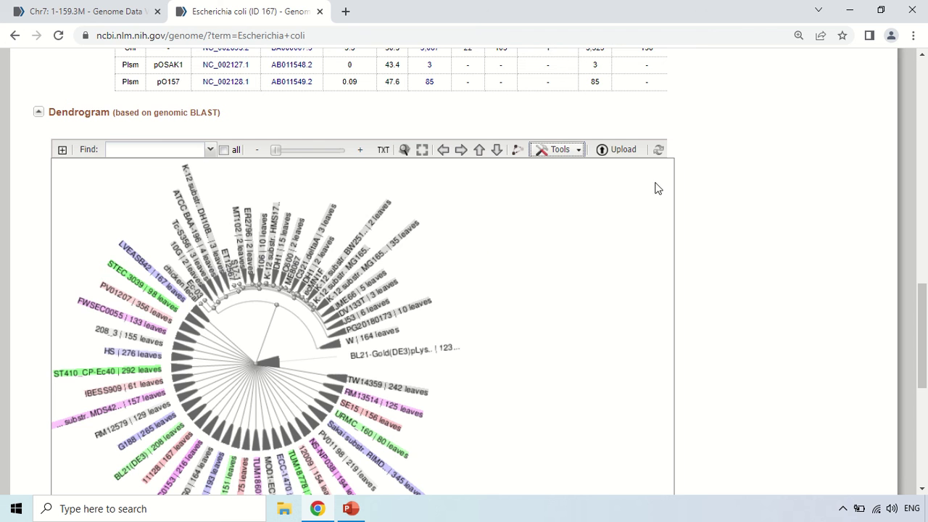
pyautogui.scroll(5, 539, 240)
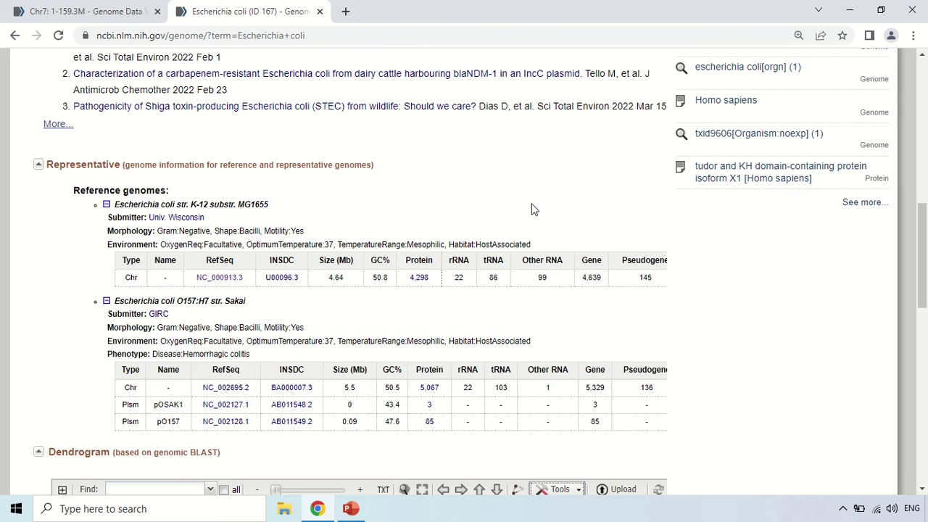
pyautogui.scroll(4, 531, 208)
pyautogui.scroll(5, 531, 208)
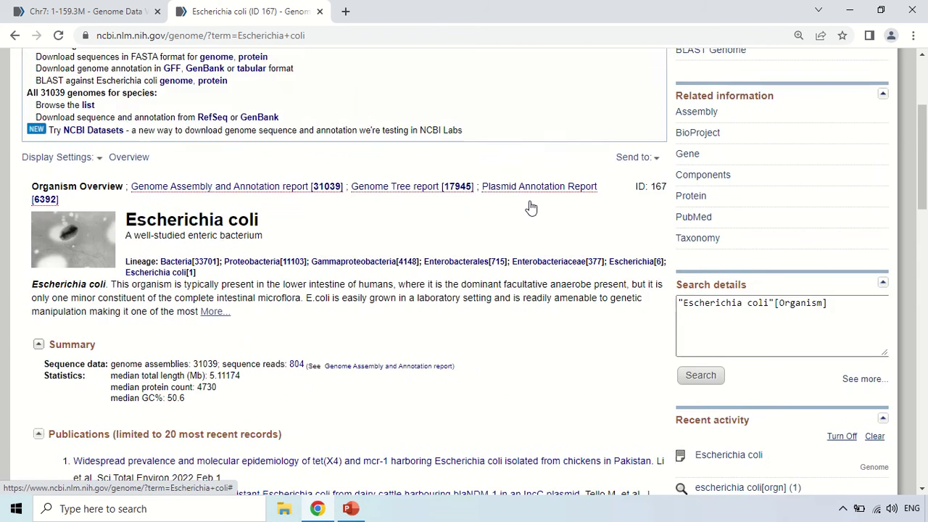